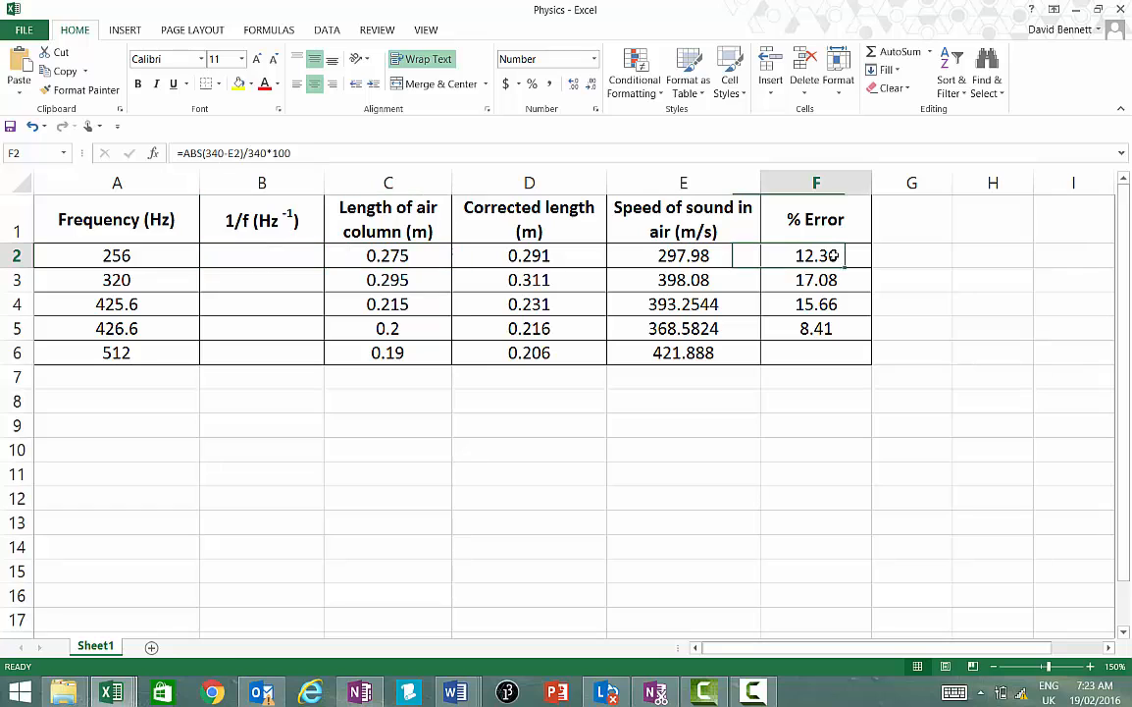
# - Clear the % Error values in F2:F5 and enter the reciprocal frequency formula =1/A2 in cell B2
pyautogui.press('Delete')
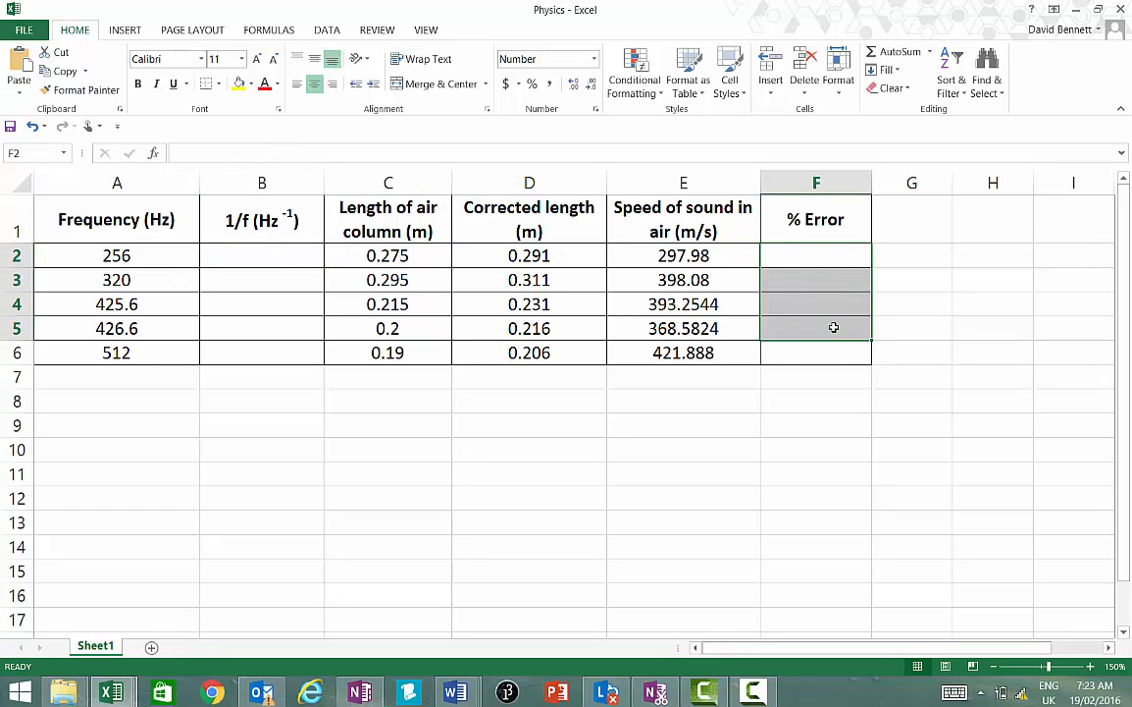
pyautogui.click(232, 255)
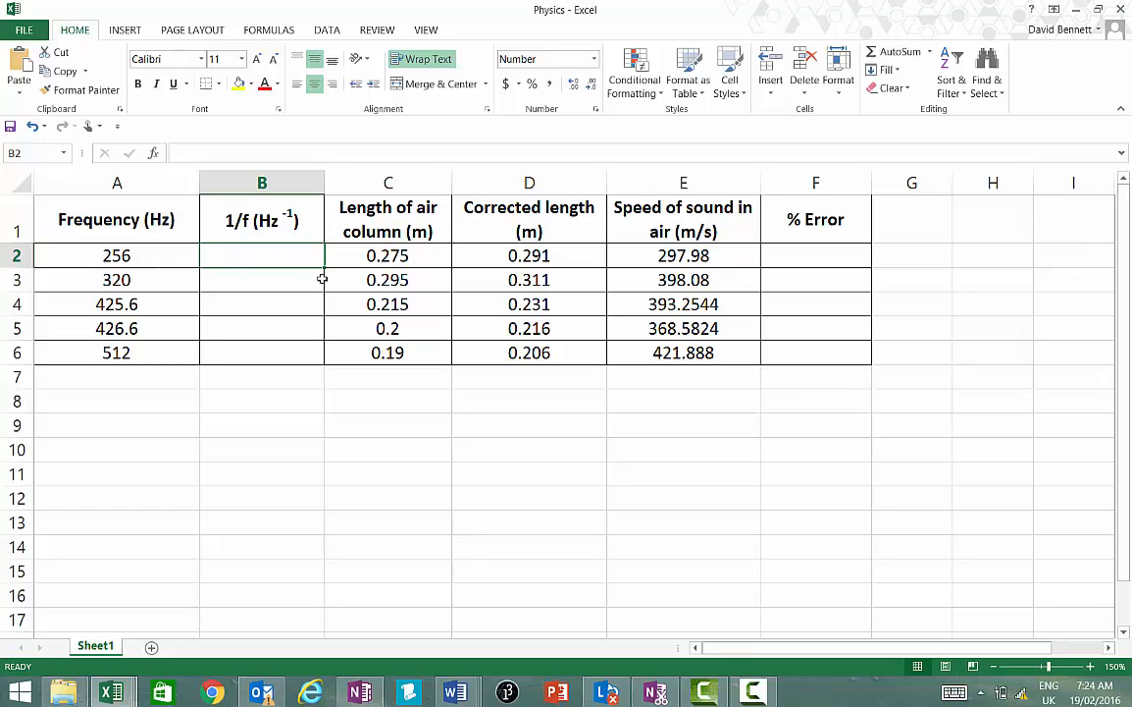
pyautogui.write('=')
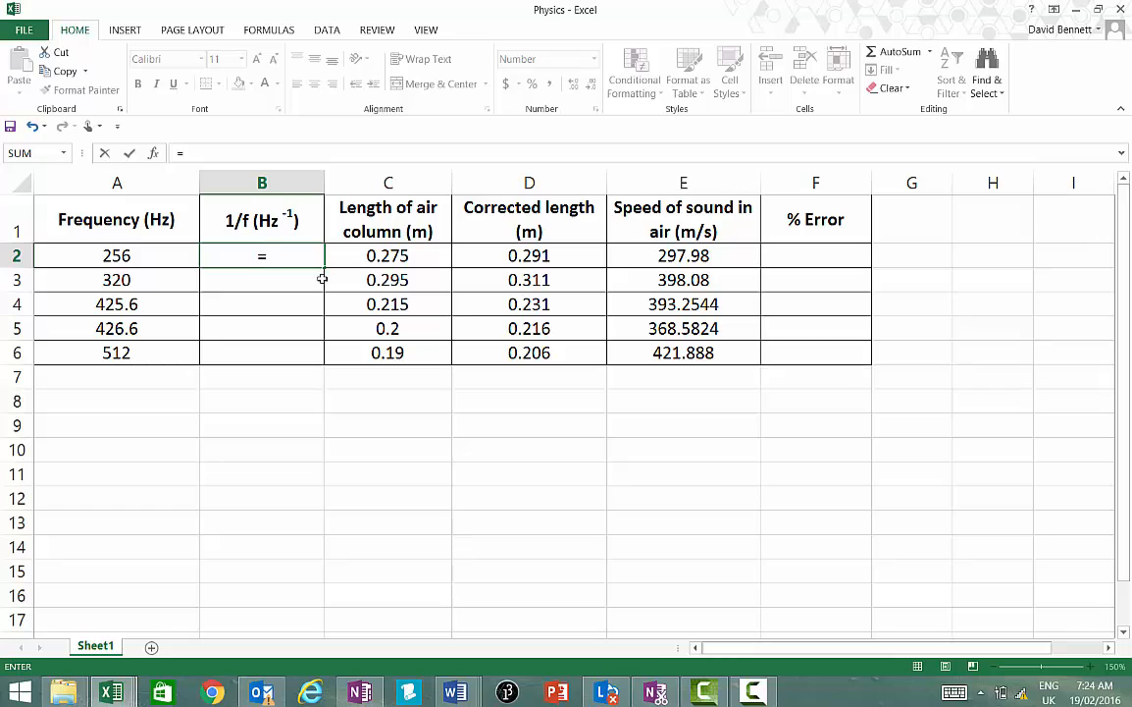
pyautogui.write('1/')
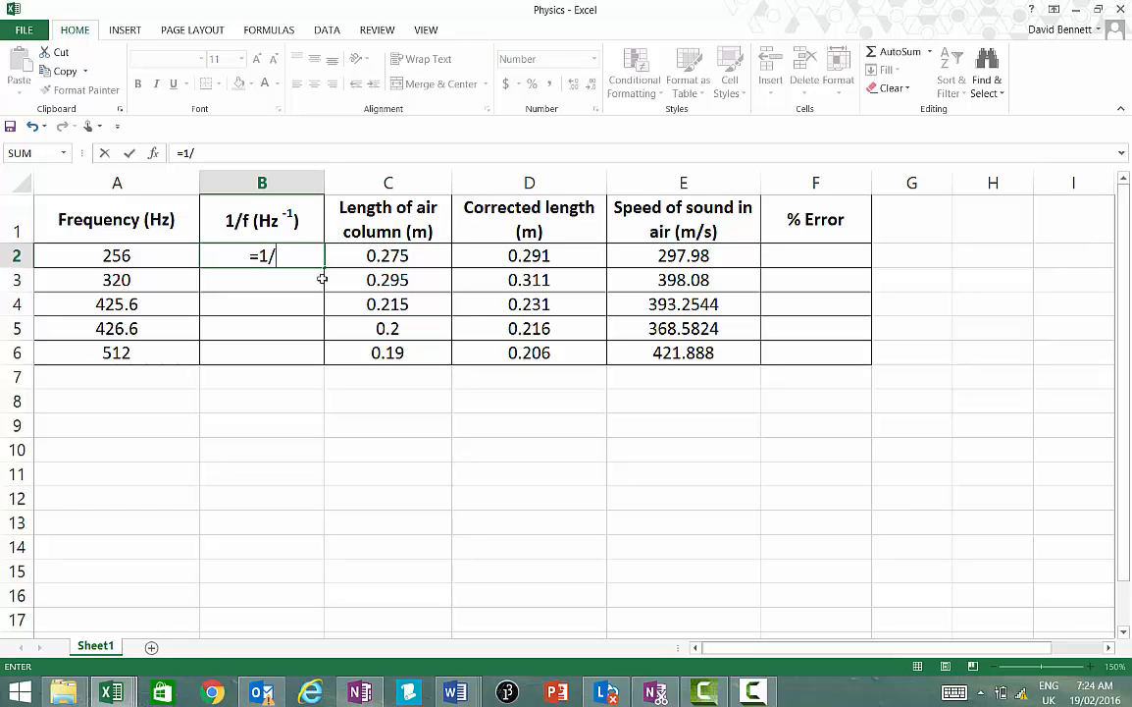
pyautogui.click(129, 256)
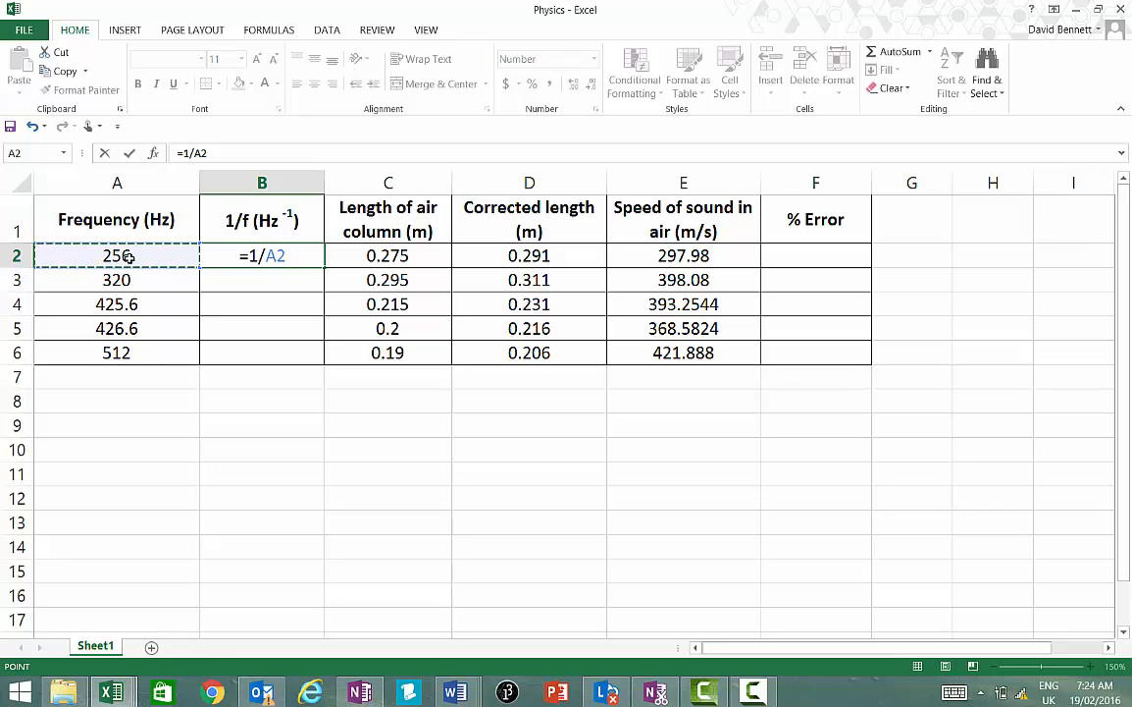
pyautogui.press('Return')
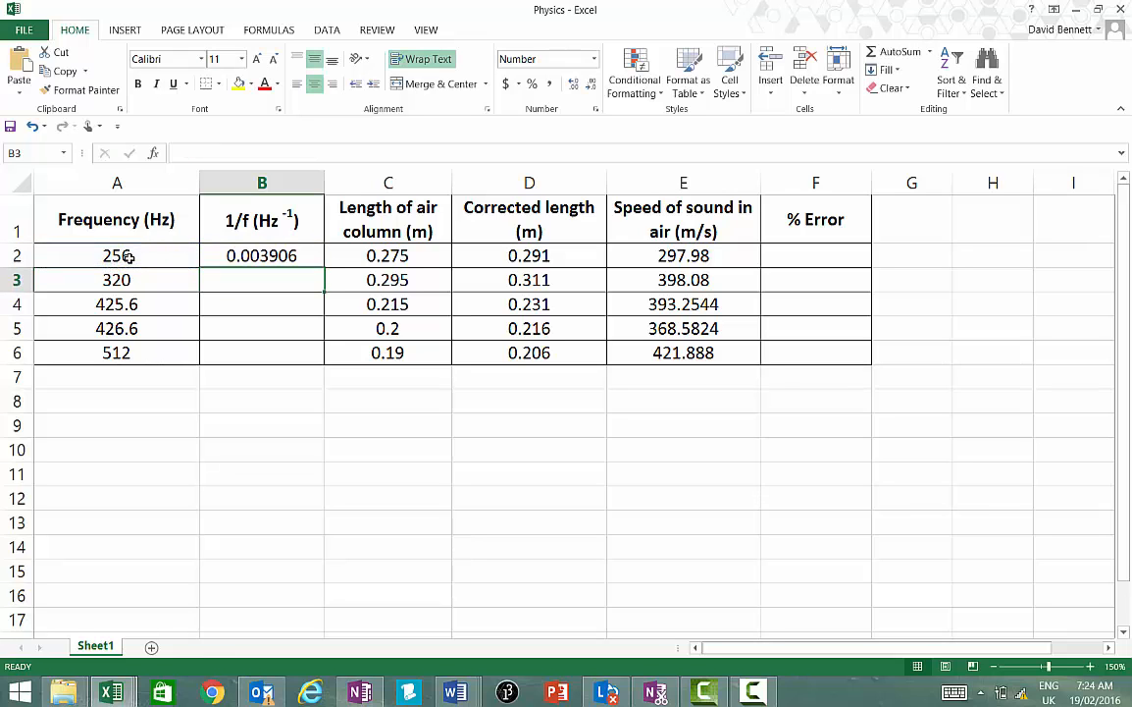
# - Fill the 1/f formula from B2 down to B6 and check the copied cell references
pyautogui.click(266, 256)
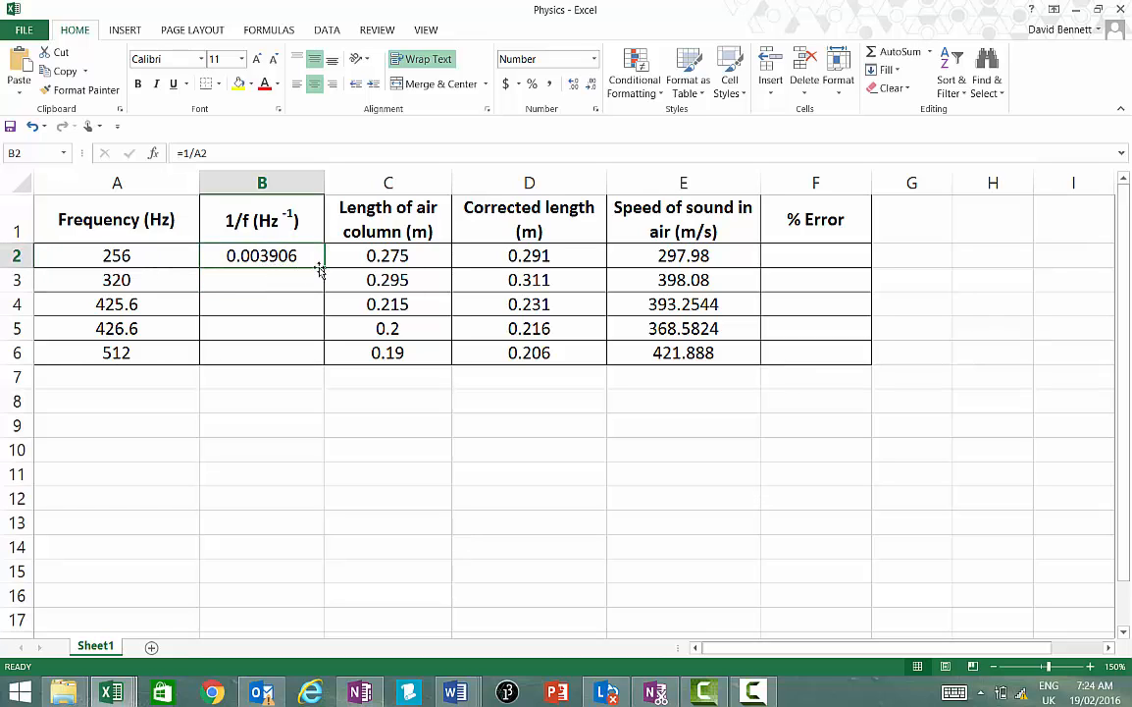
pyautogui.moveTo(322, 268); pyautogui.dragTo(319, 355)
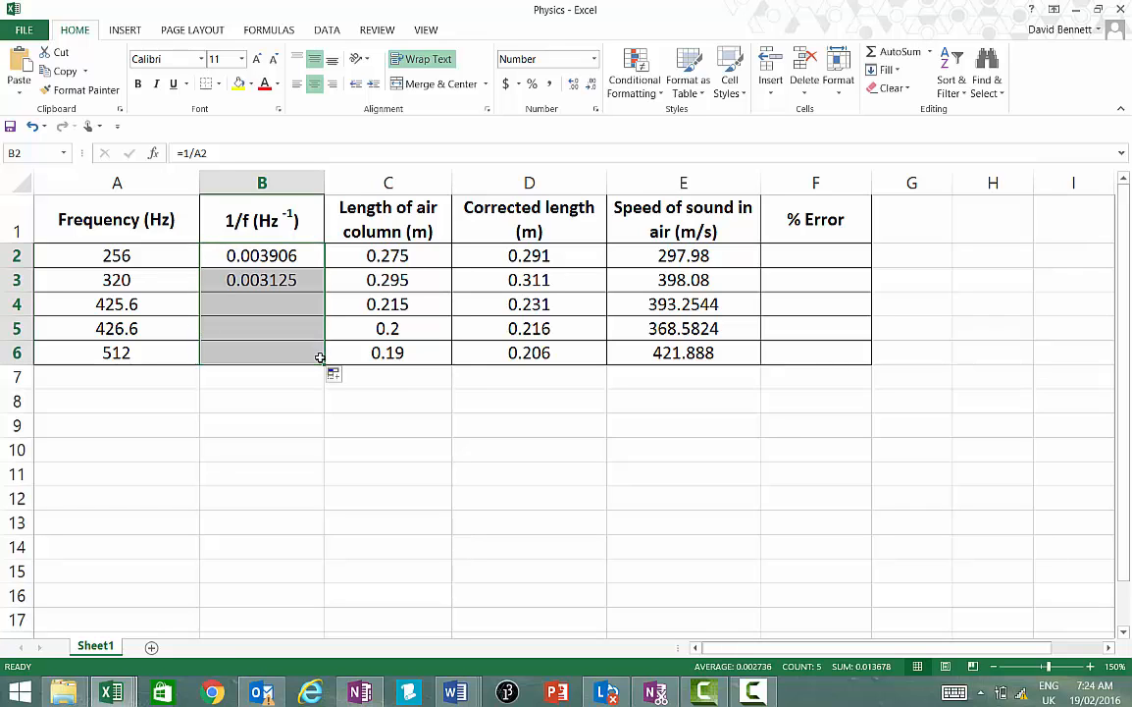
pyautogui.click(257, 278)
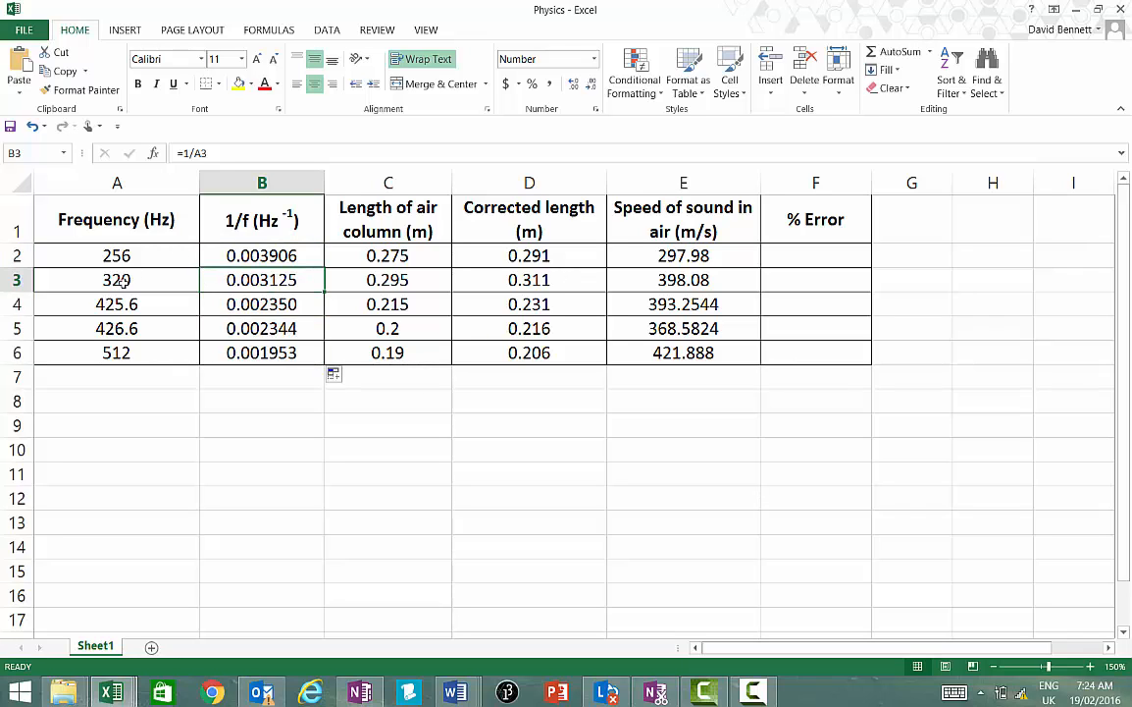
pyautogui.click(228, 304)
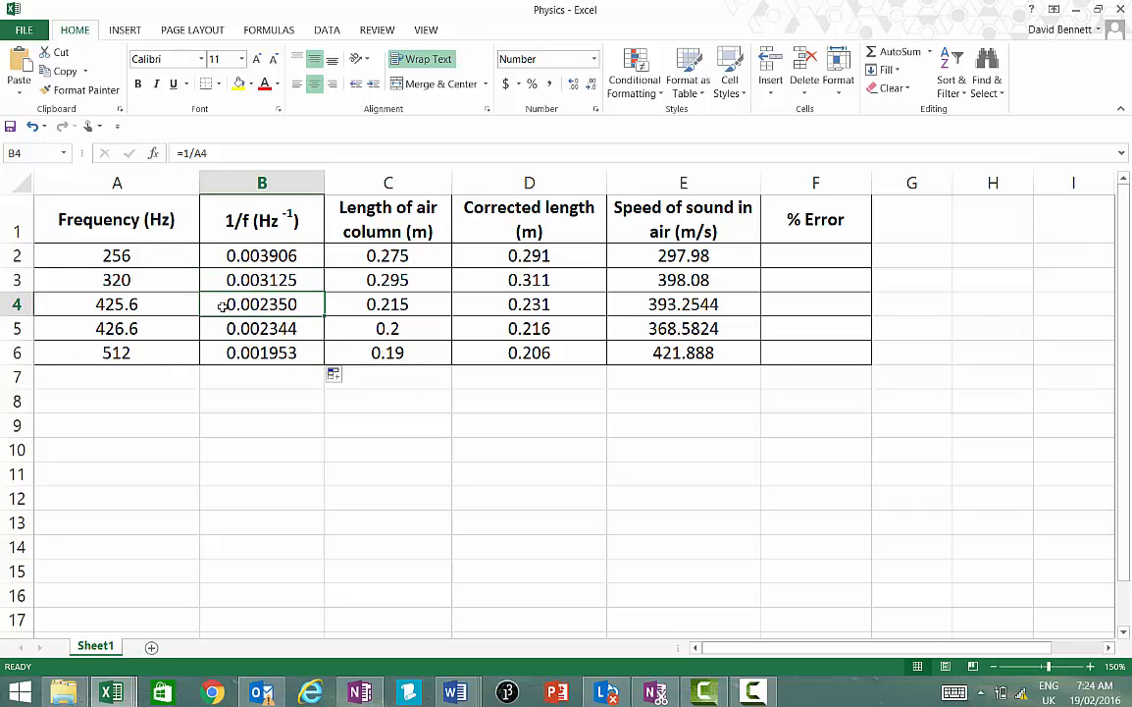
pyautogui.click(232, 328)
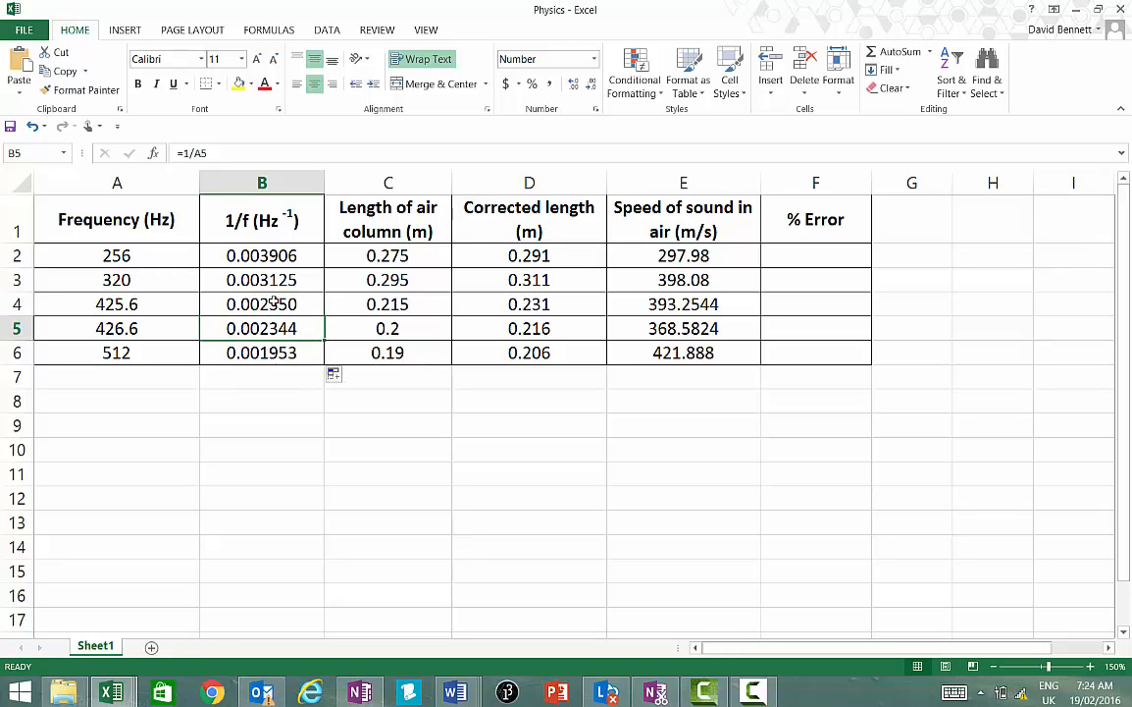
# - Reduce the 1/f values in B2:B6 to five decimal places
pyautogui.moveTo(257, 255); pyautogui.dragTo(302, 353)
pyautogui.click(592, 84)
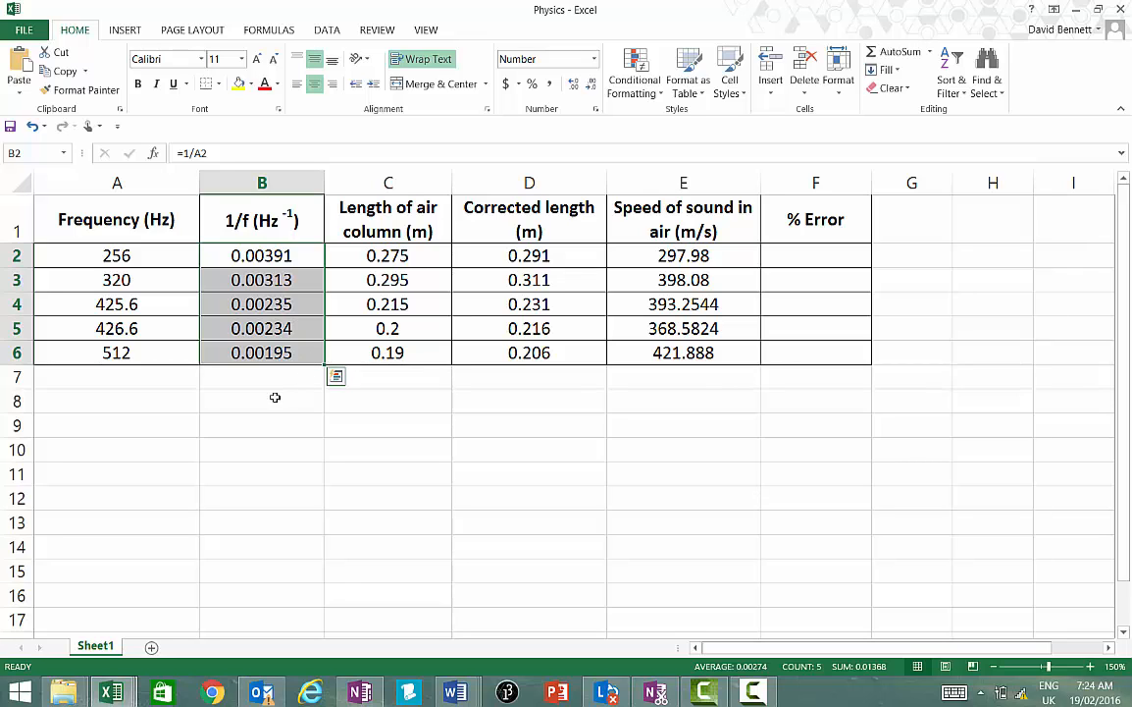
pyautogui.click(518, 394)
# - Enter the percentage error formula =(340-E2)/340*100 in cell F2
pyautogui.click(800, 257)
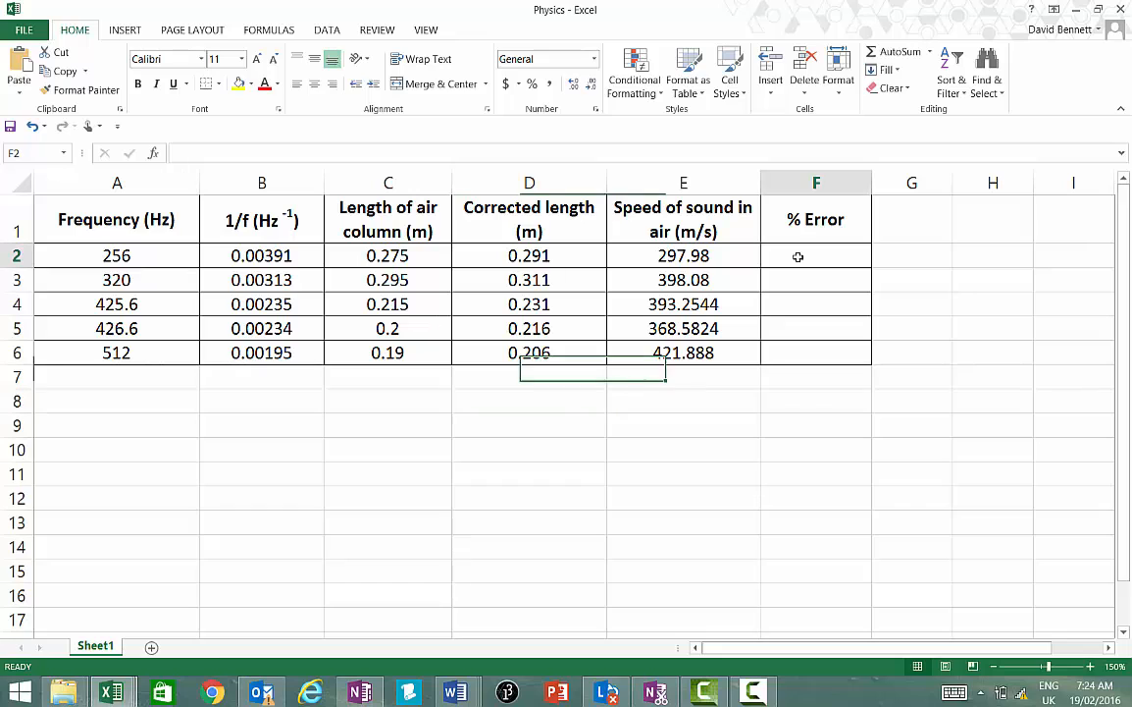
pyautogui.write('=')
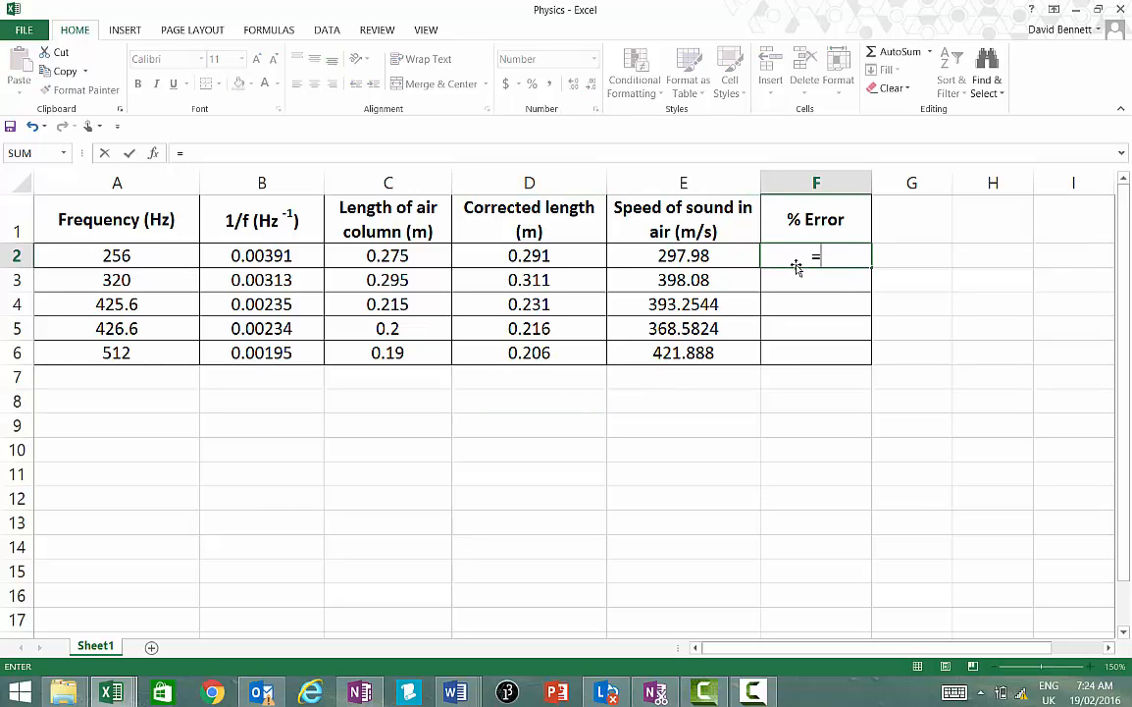
pyautogui.write('340')
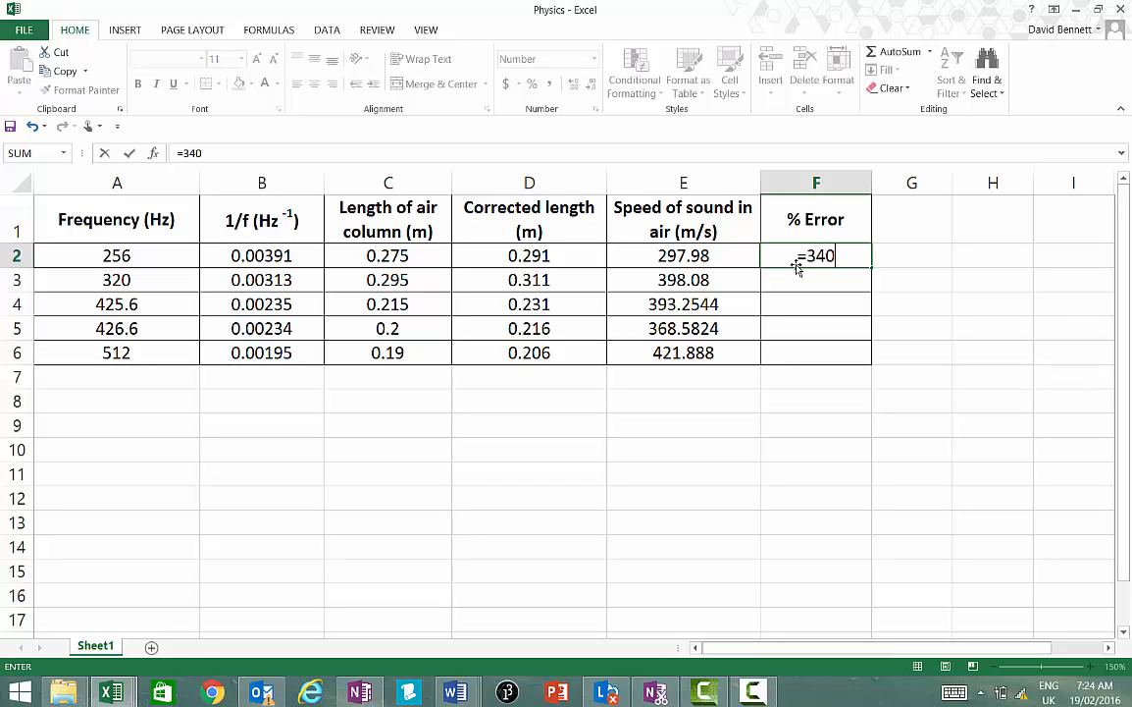
pyautogui.press('BackSpace')
pyautogui.press('BackSpace')
pyautogui.press('BackSpace')
pyautogui.write('(340-')
pyautogui.click(696, 256)
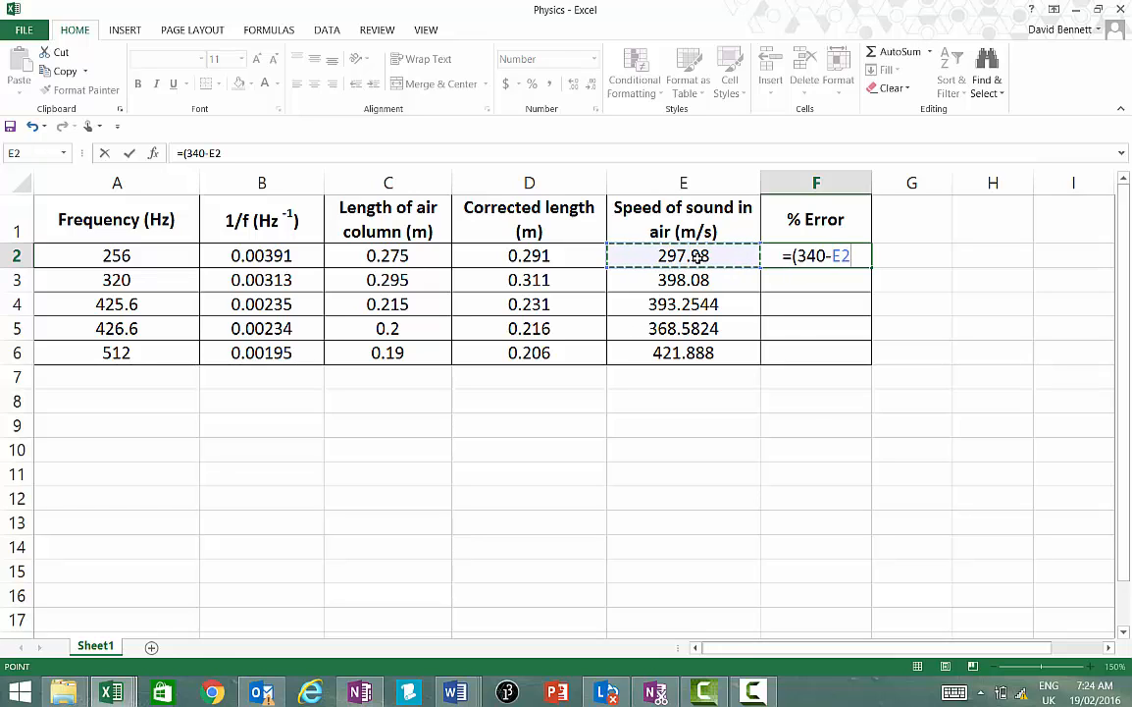
pyautogui.write(')/')
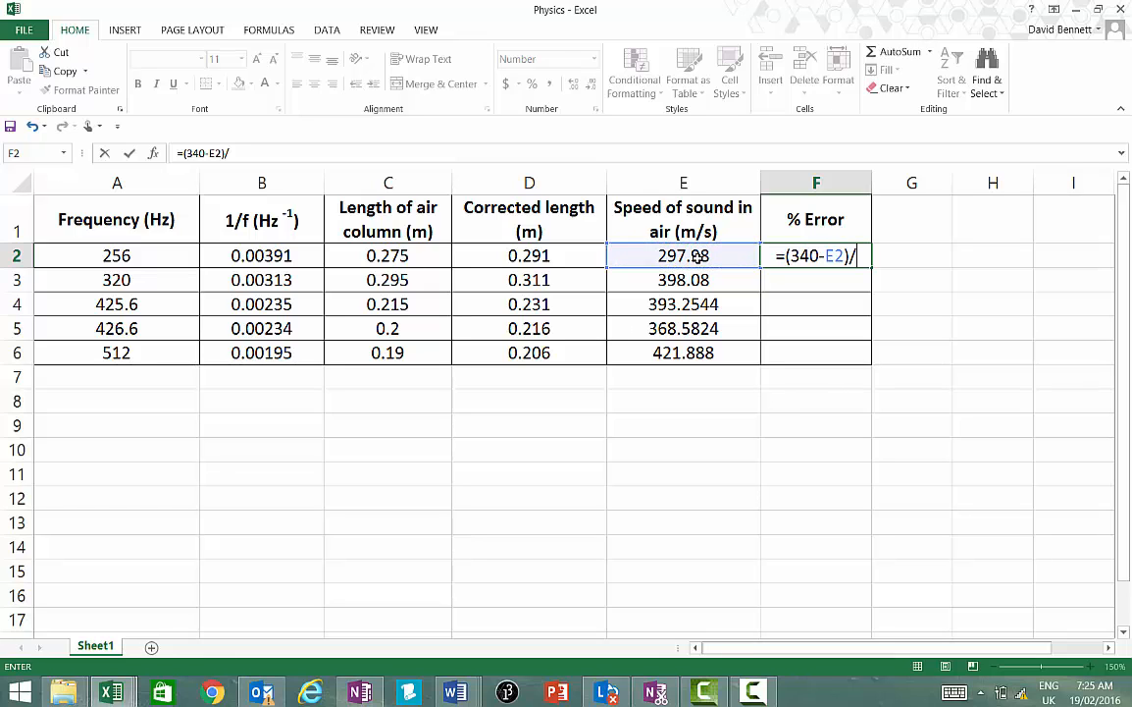
pyautogui.write('340')
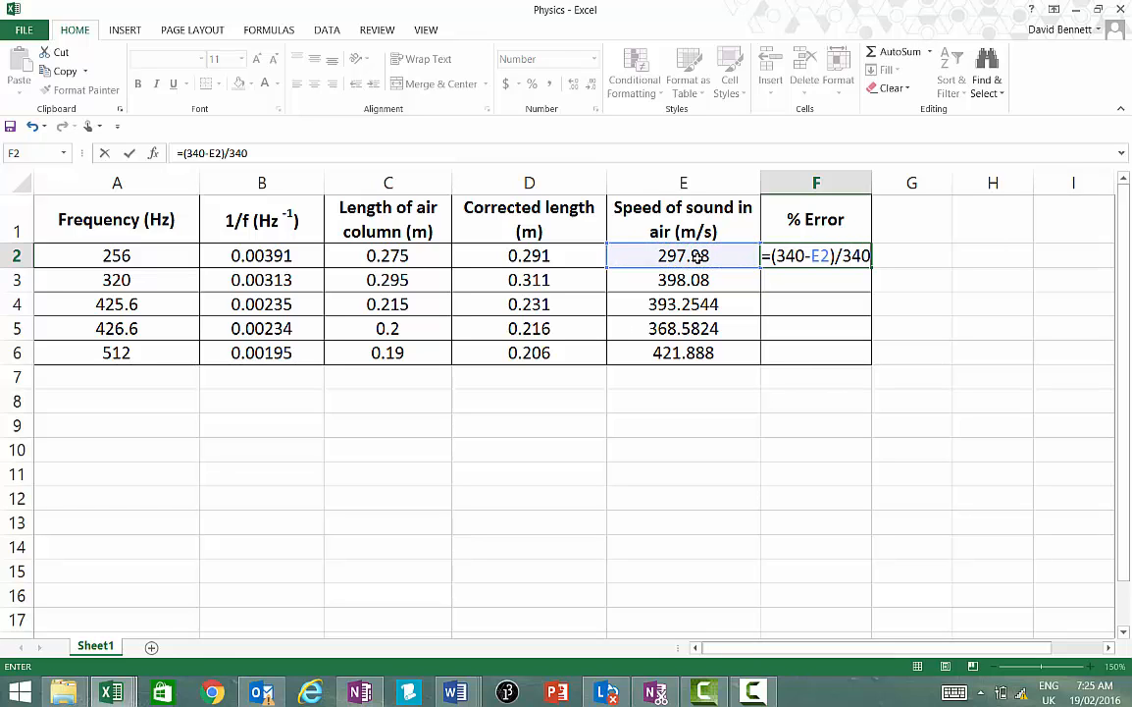
pyautogui.write('*100')
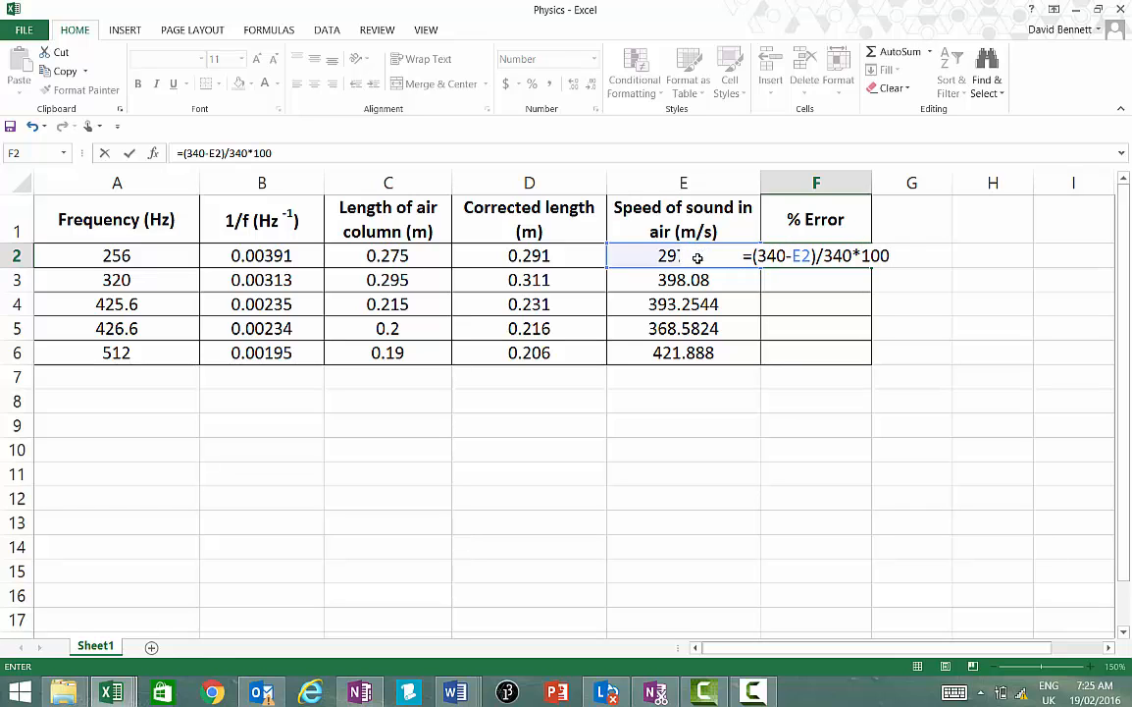
pyautogui.press('Return')
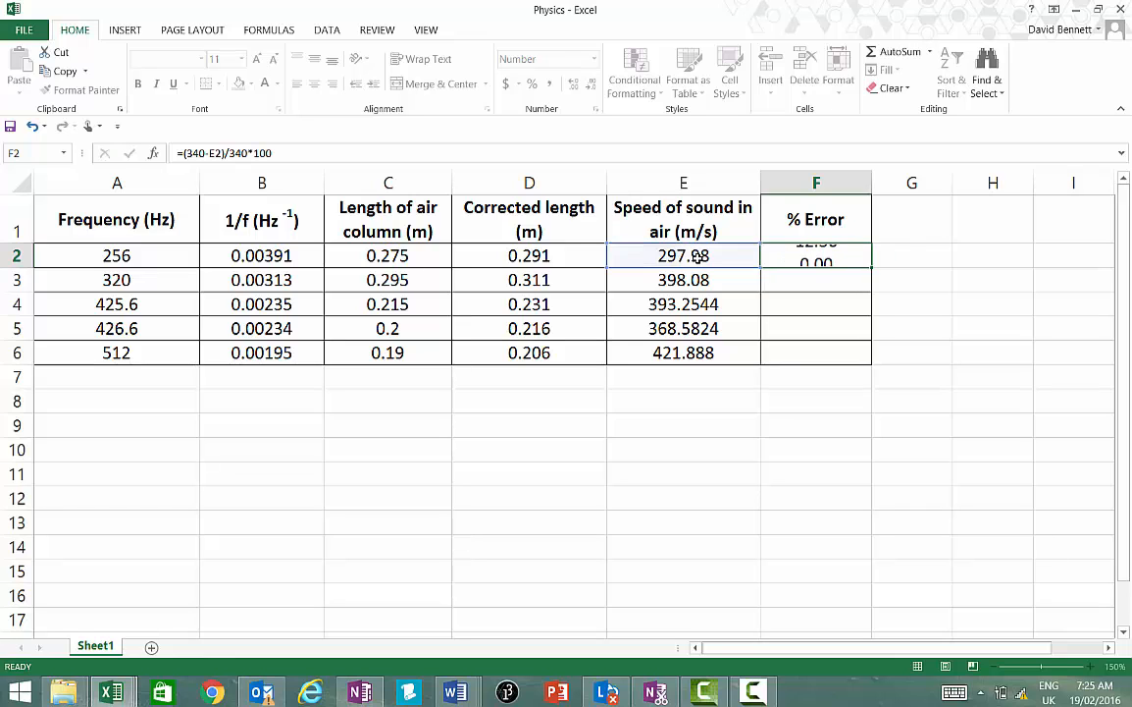
# - Fill the percentage error formula from F2 down to F6 and check the formula in F3
pyautogui.click(814, 255)
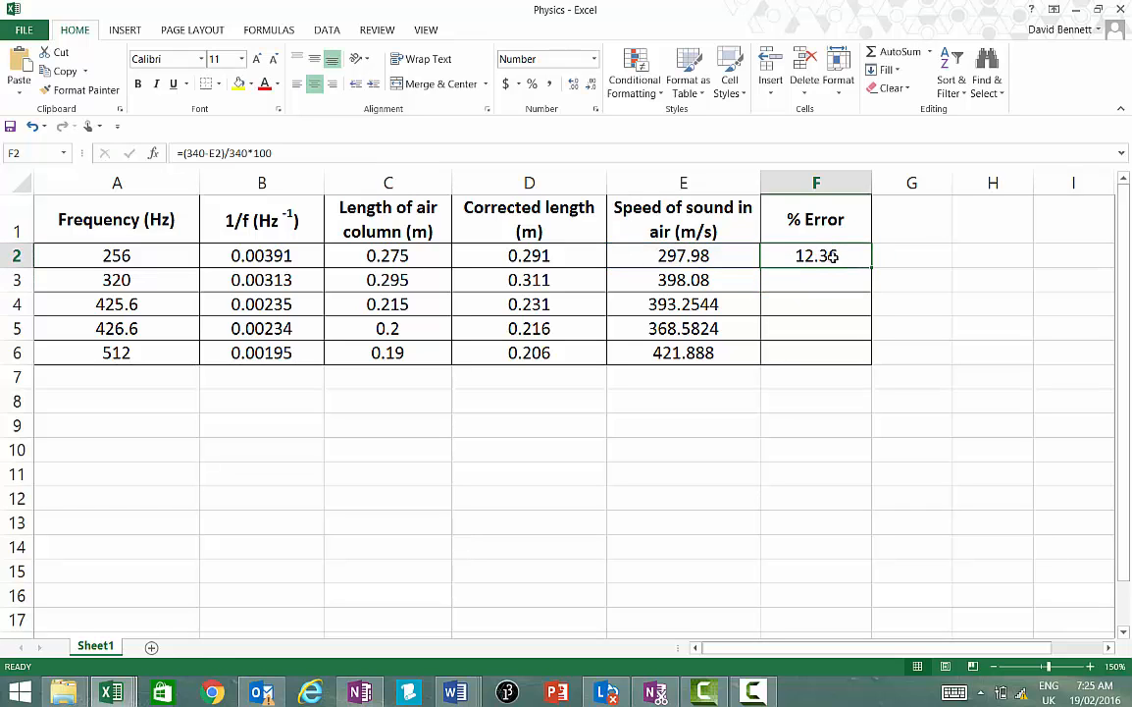
pyautogui.moveTo(871, 266); pyautogui.dragTo(798, 355)
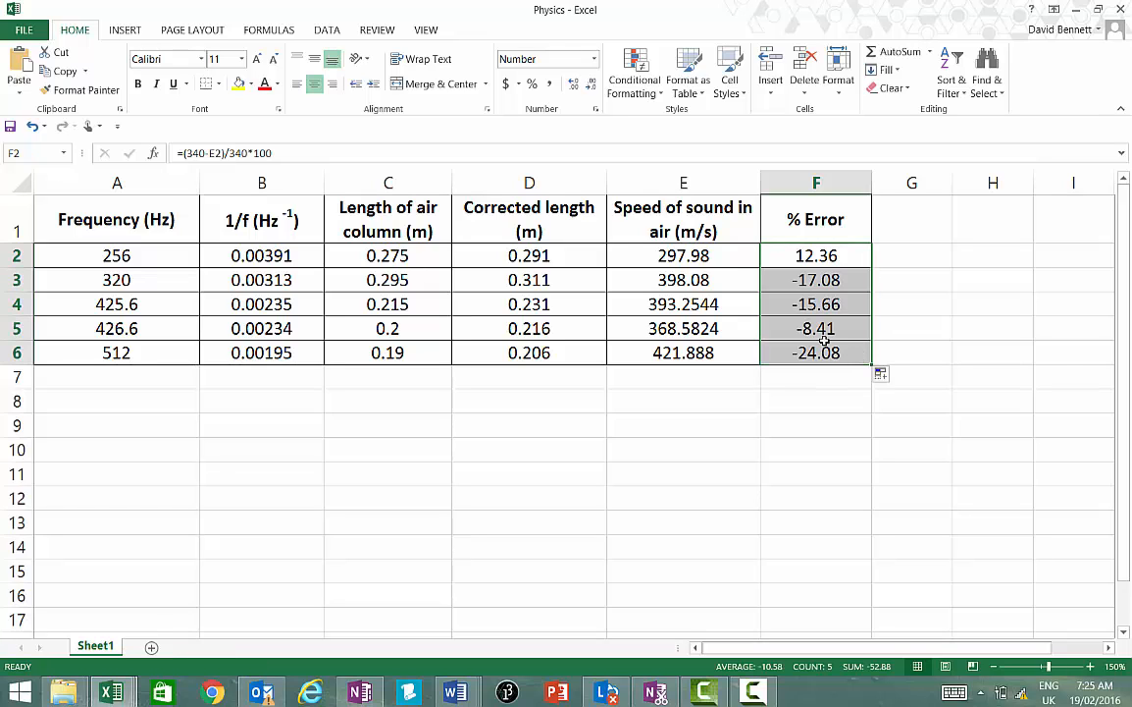
pyautogui.click(806, 282)
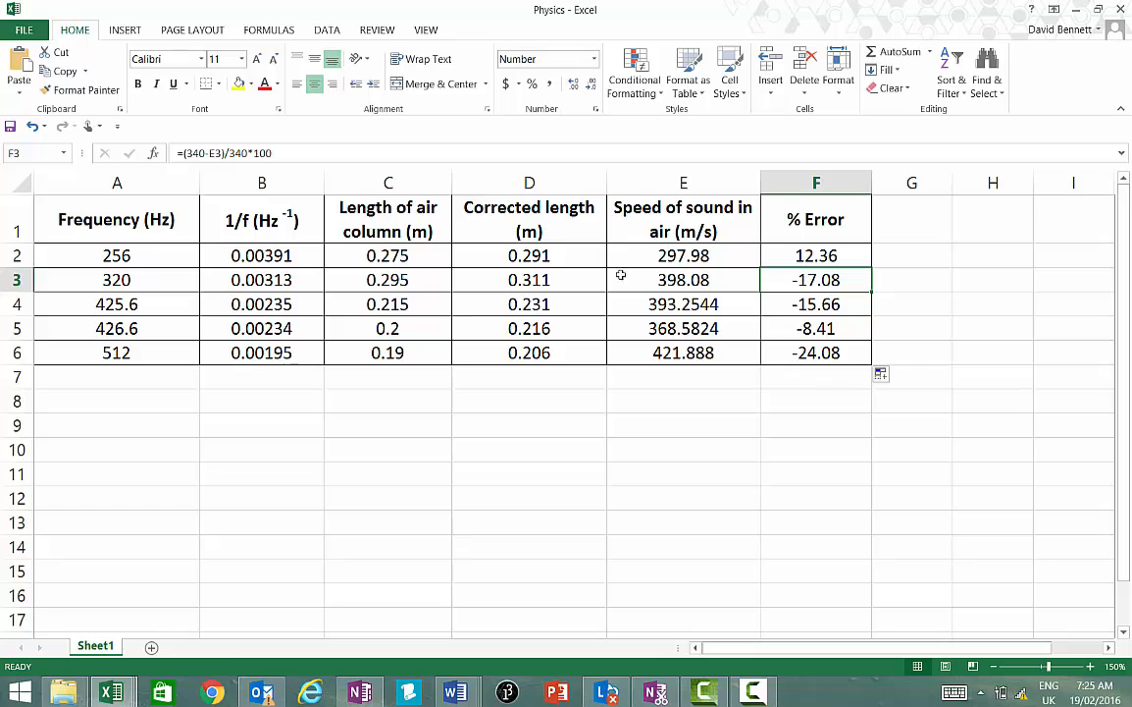
# - Change the F2 formula to =ABS(340-E2)/340*100 and fill it down to F6
pyautogui.click(805, 255)
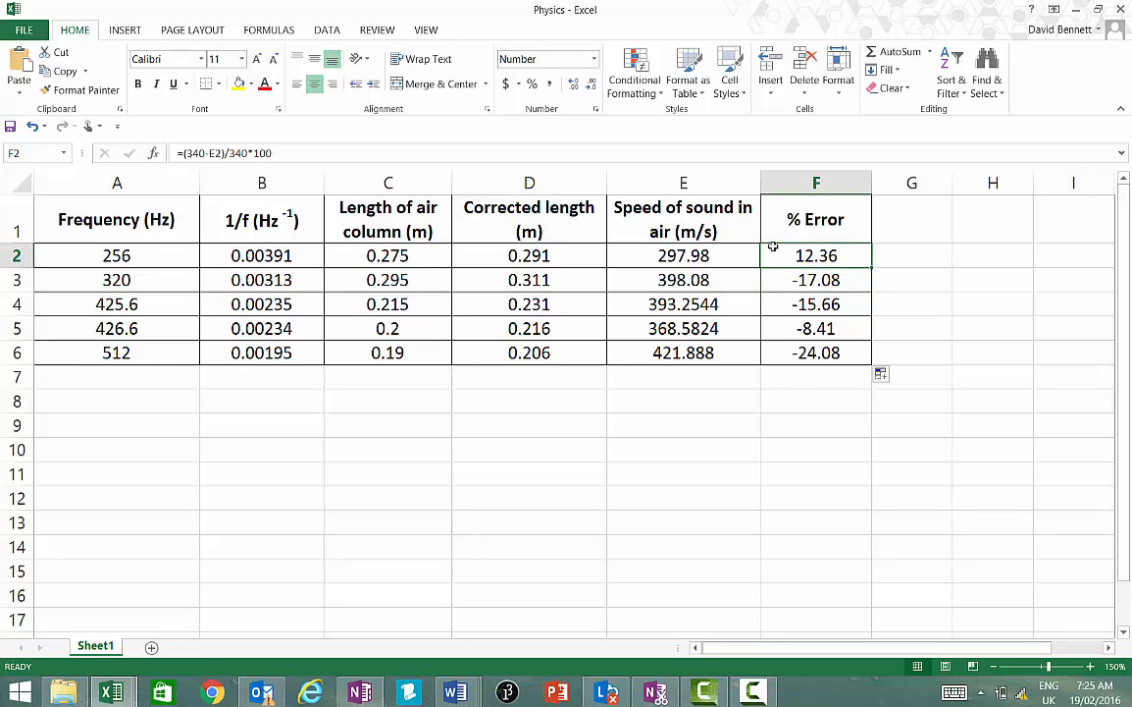
pyautogui.click(178, 153)
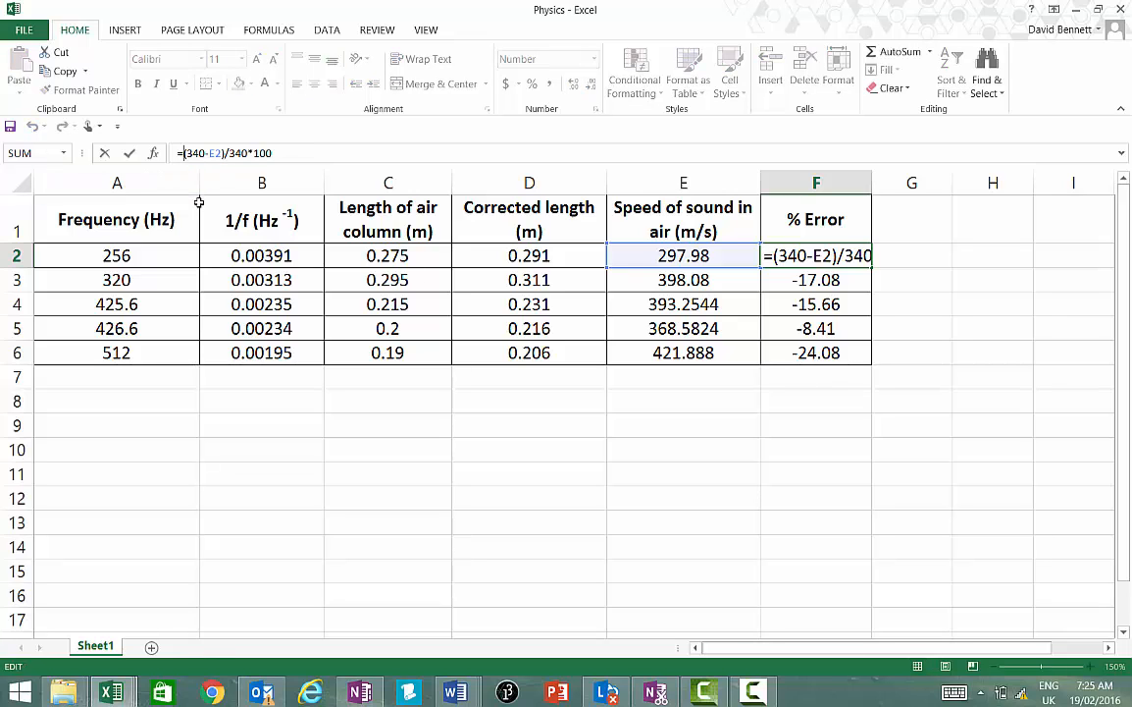
pyautogui.write('abs')
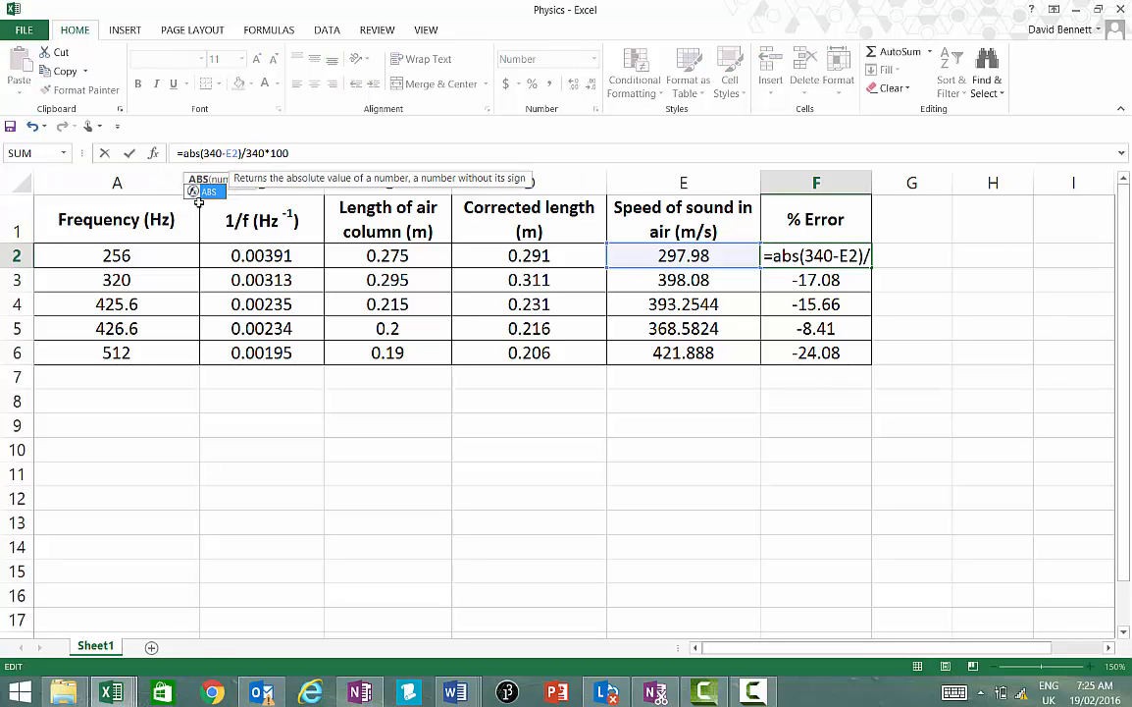
pyautogui.press('Return')
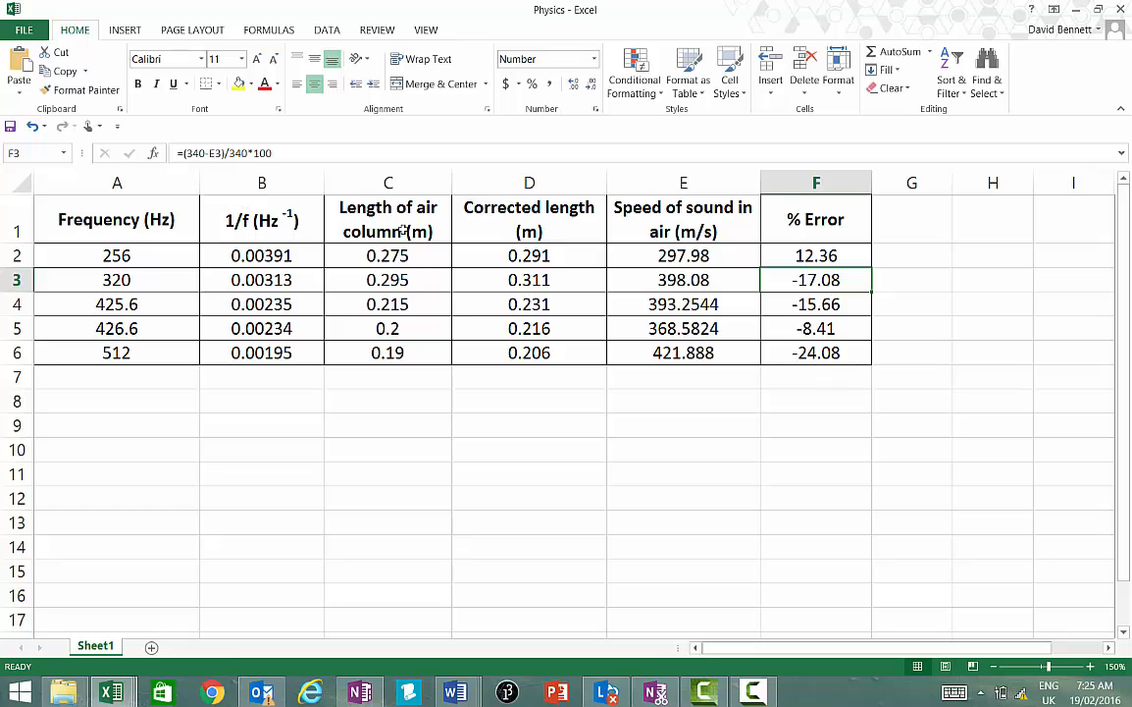
pyautogui.click(817, 257)
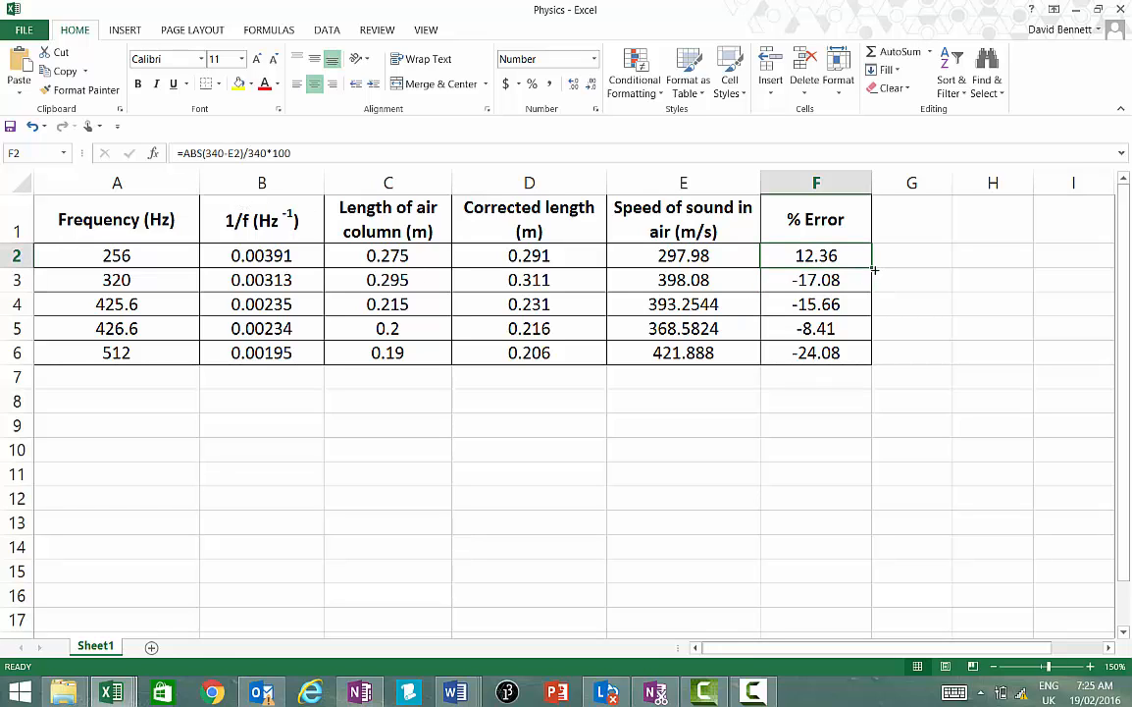
pyautogui.moveTo(874, 267); pyautogui.dragTo(846, 358)
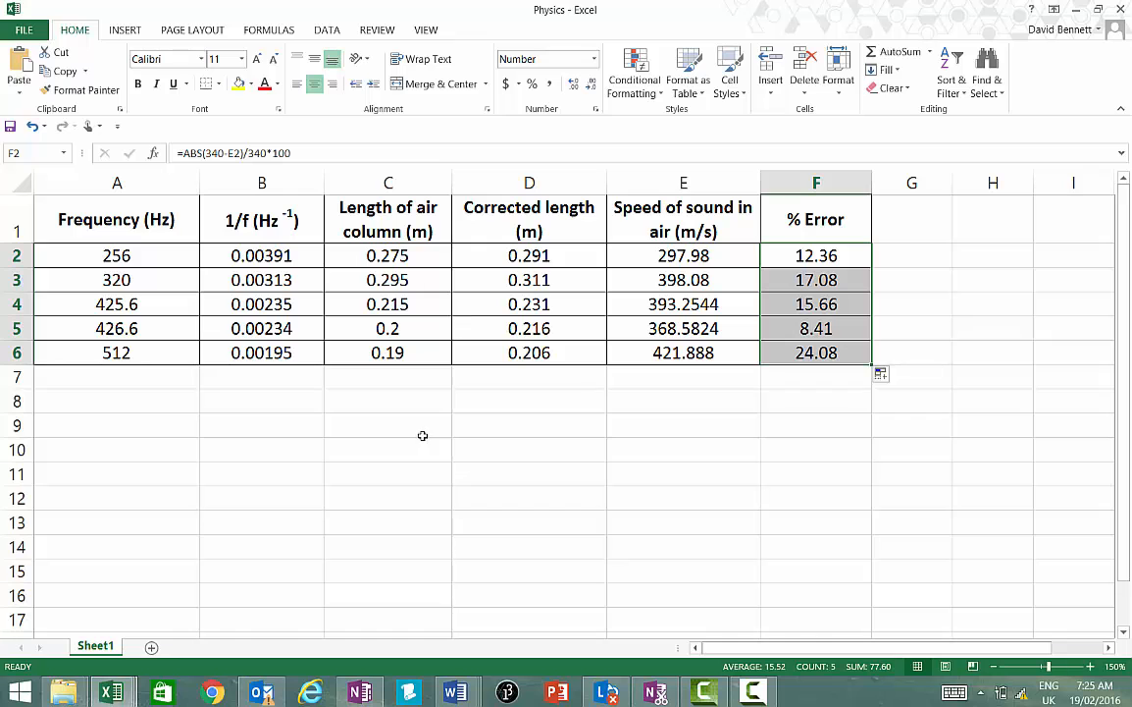
pyautogui.click(34, 34)
pyautogui.click(29, 152)
# - Insert a markers-only scatter chart of air column length against 1/f from the range B1:C6
pyautogui.moveTo(267, 210); pyautogui.dragTo(375, 352)
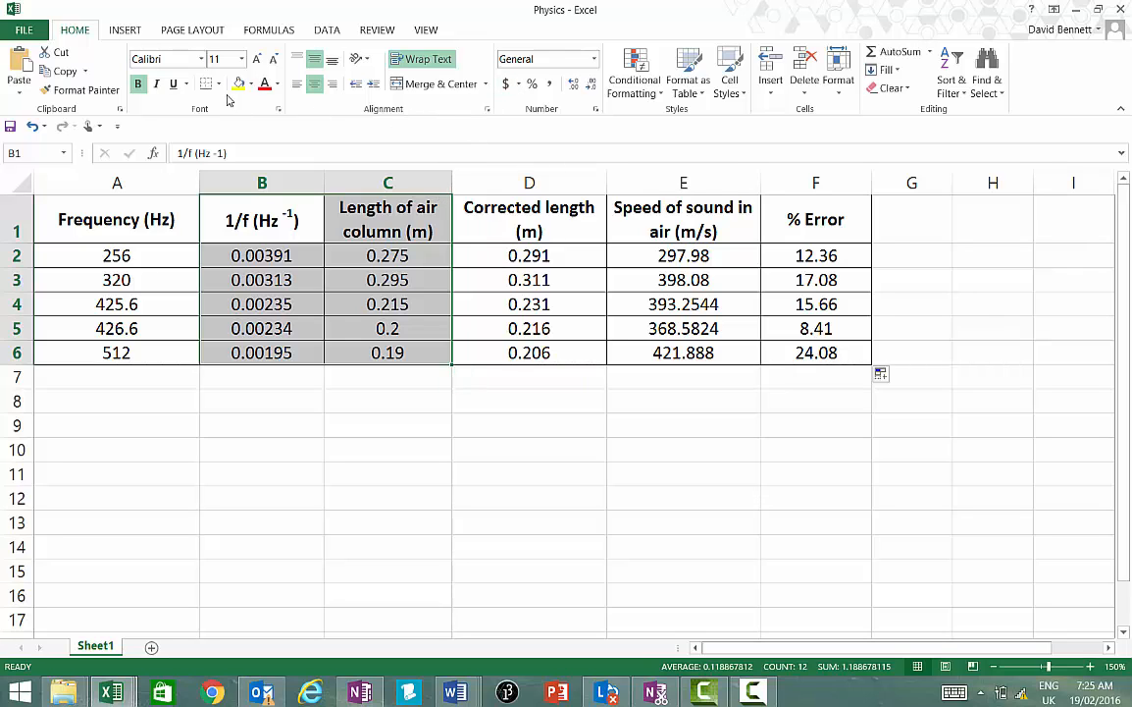
pyautogui.click(125, 29)
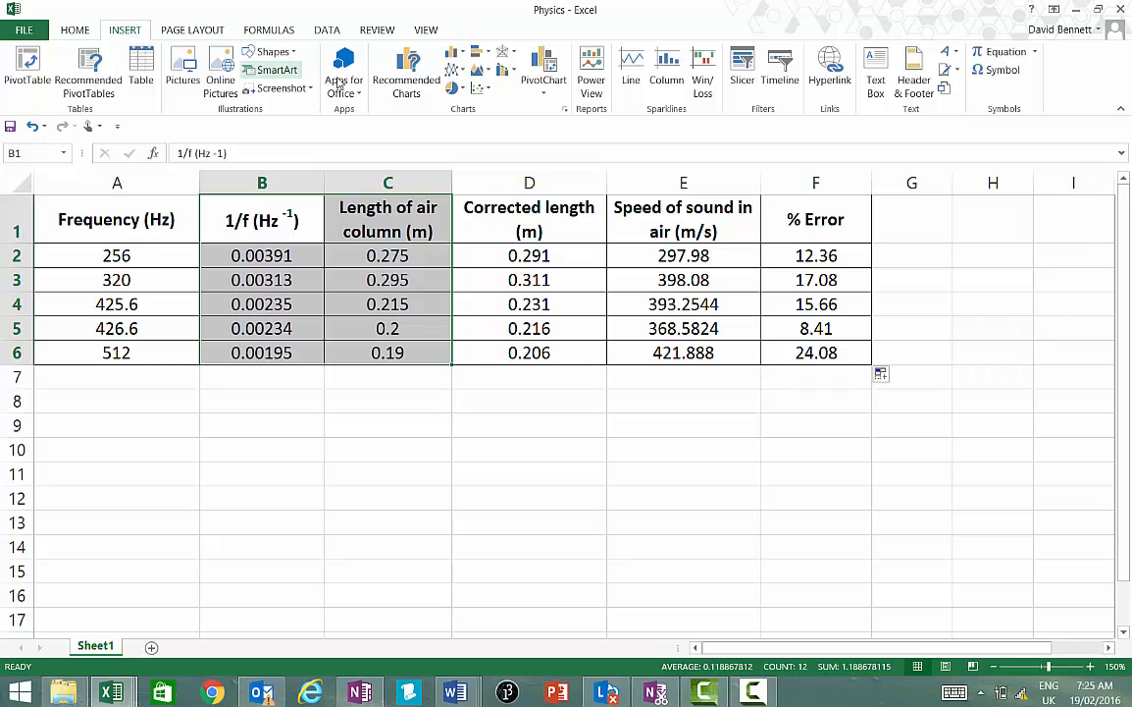
pyautogui.click(478, 88)
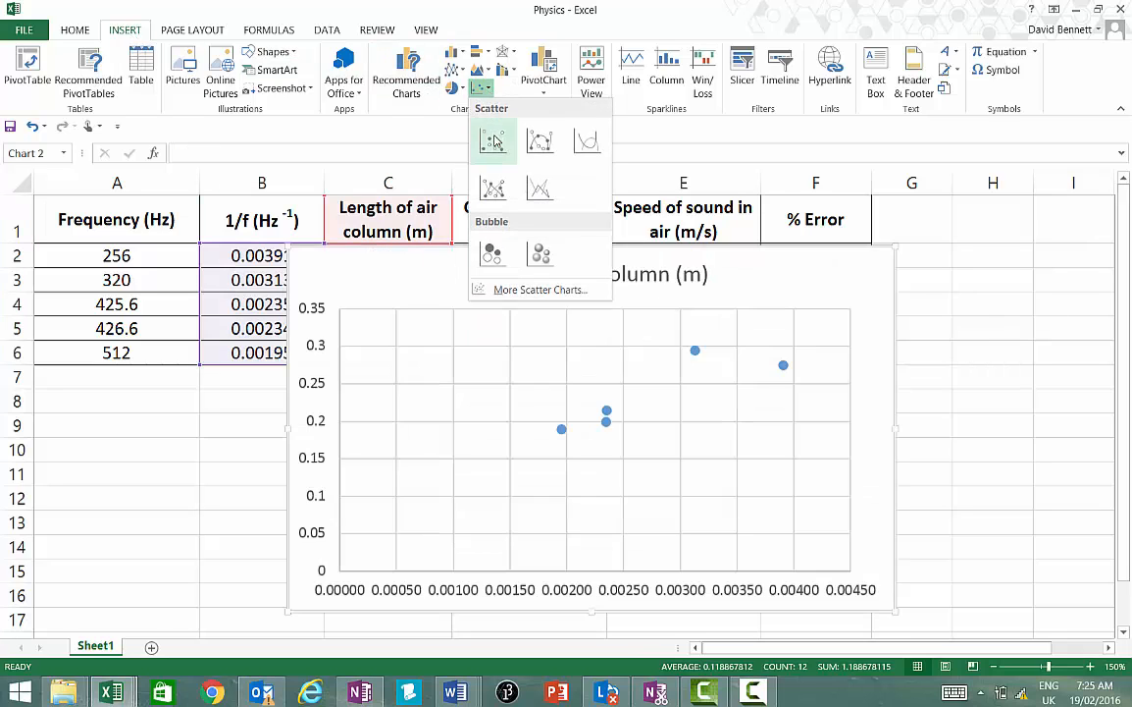
pyautogui.click(493, 141)
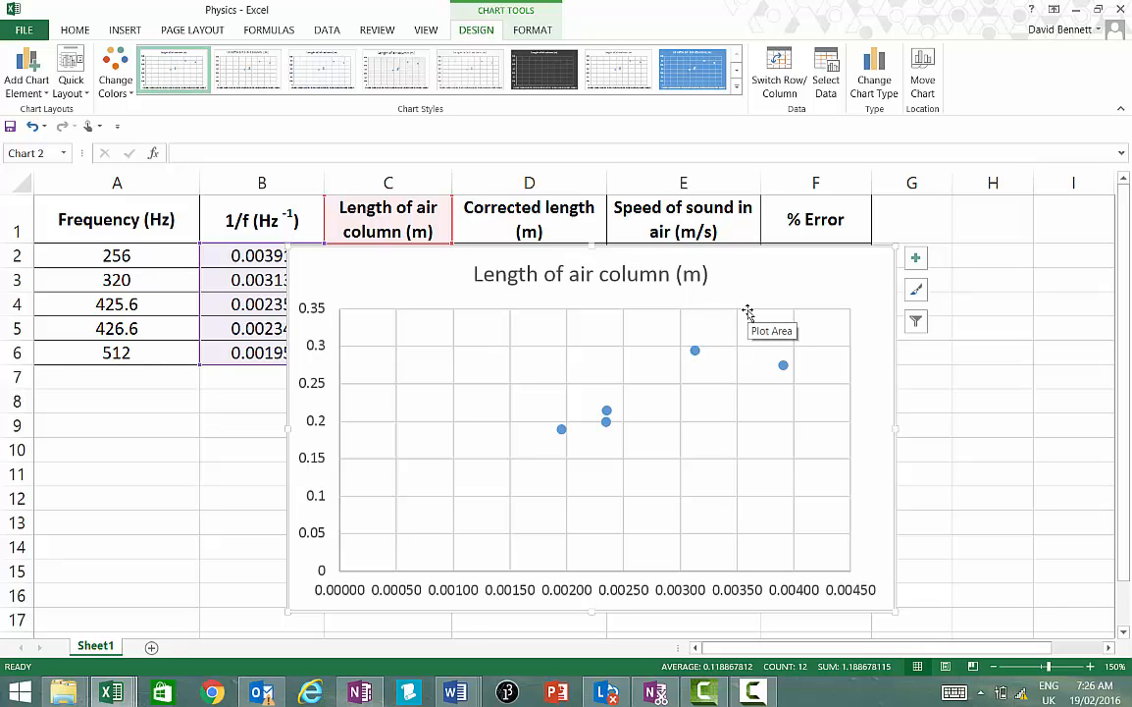
# - Try the Scientific number format on the chart's horizontal axis labels
pyautogui.scroll(-1, 748, 312)
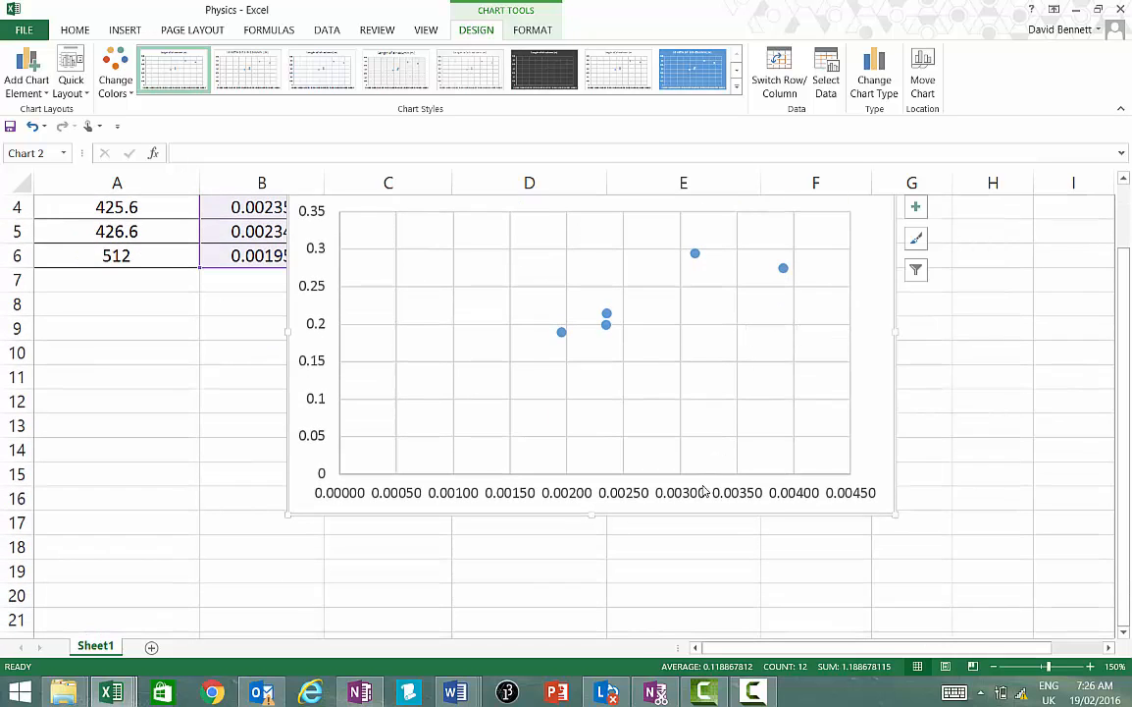
pyautogui.rightClick(704, 494)
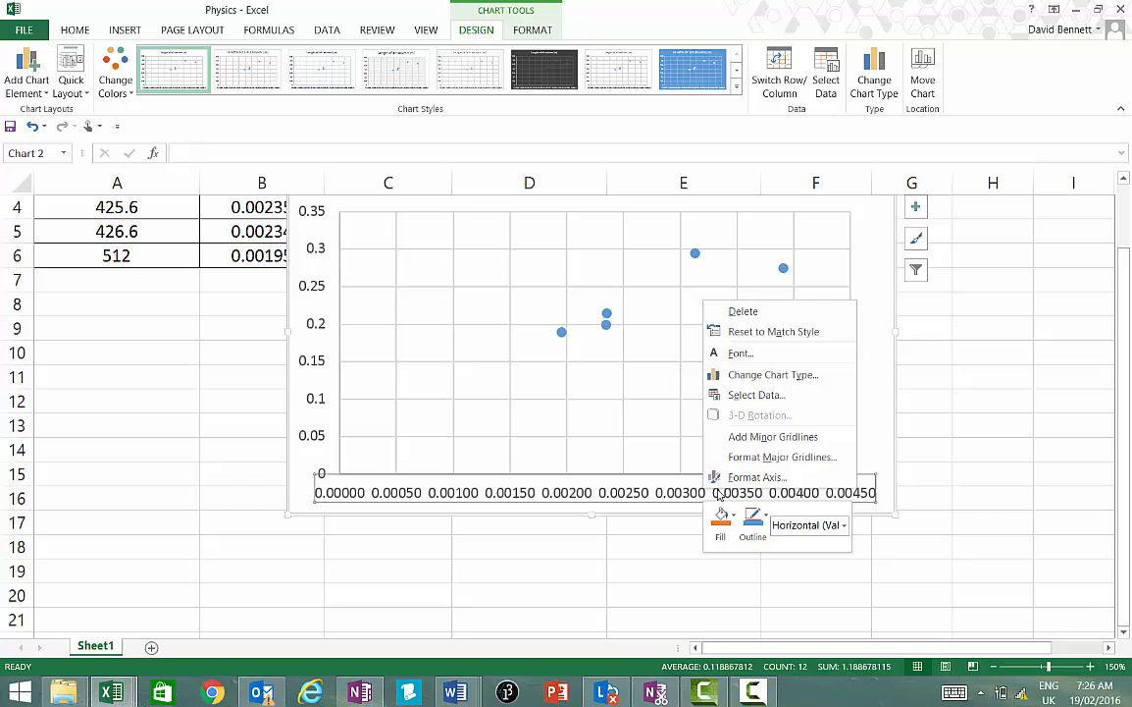
pyautogui.click(764, 478)
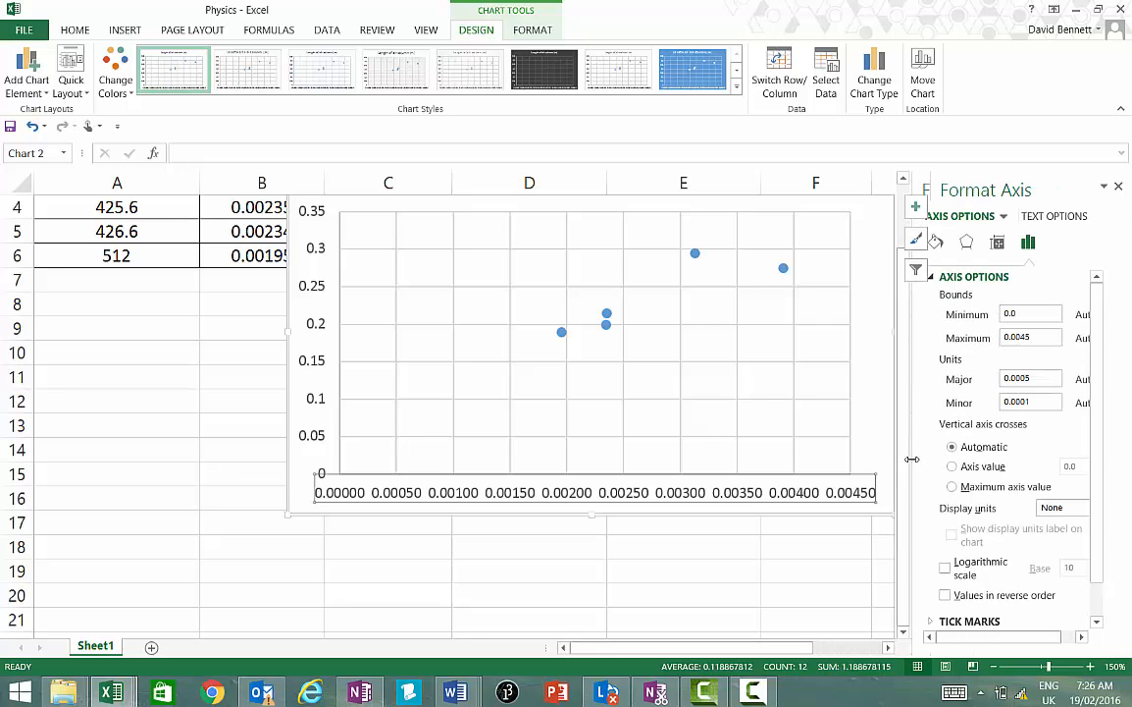
pyautogui.scroll(-2, 1005, 471)
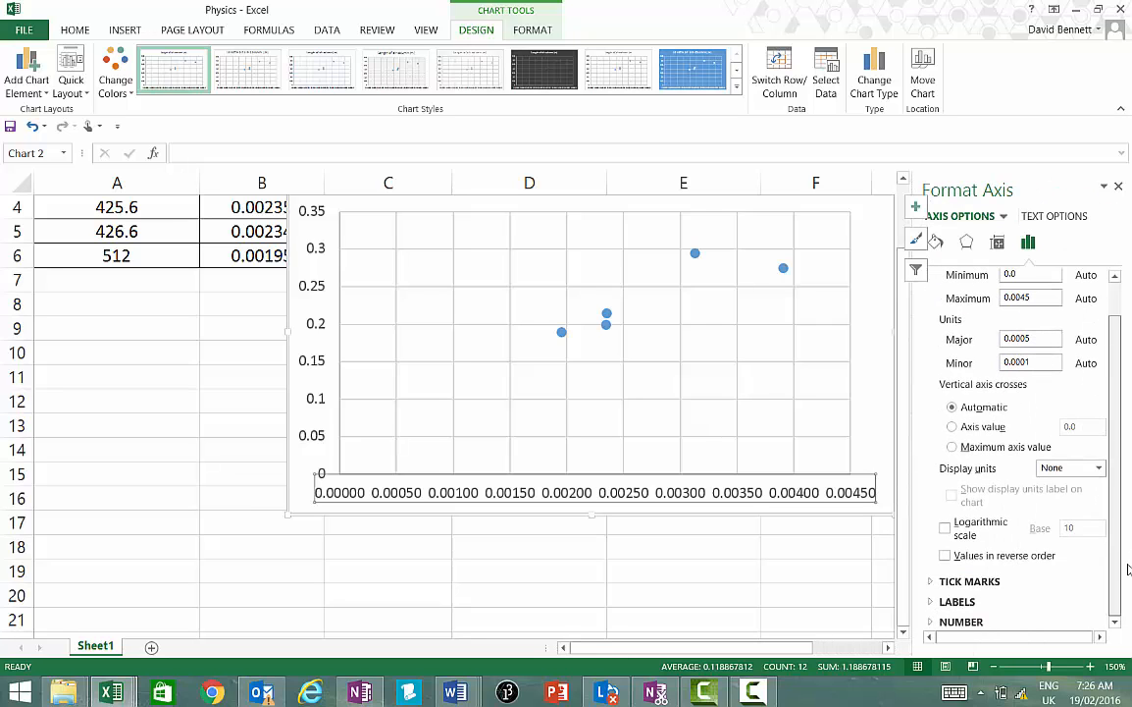
pyautogui.click(1009, 624)
pyautogui.click(1007, 625)
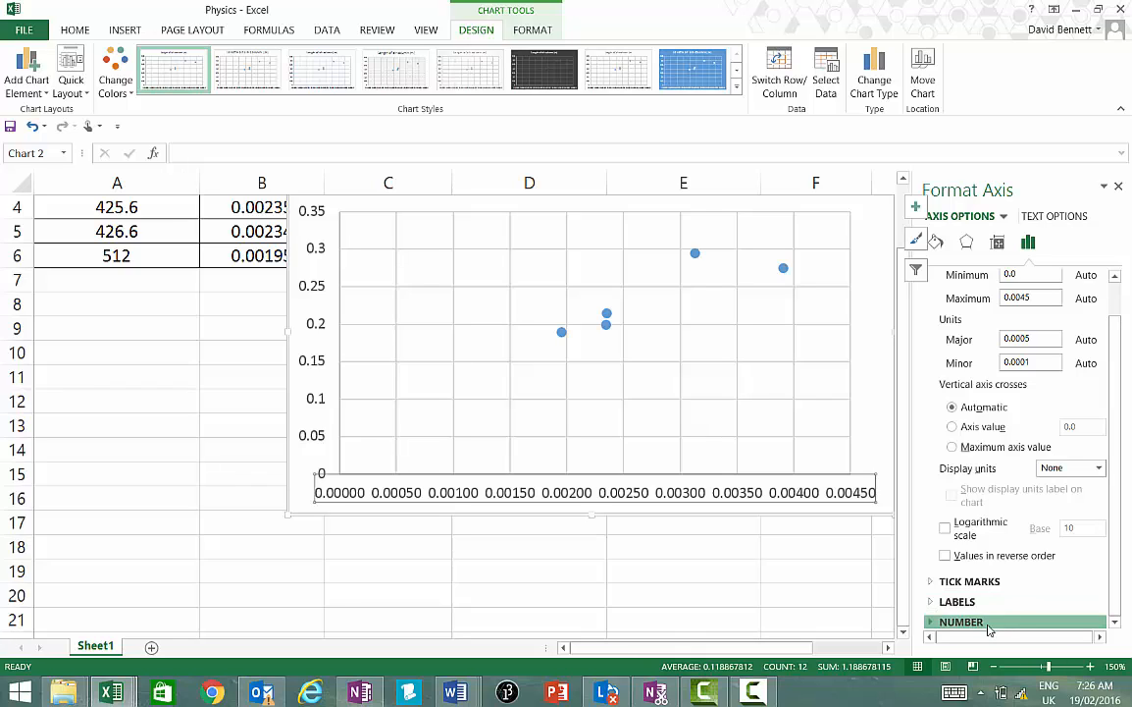
pyautogui.click(1101, 622)
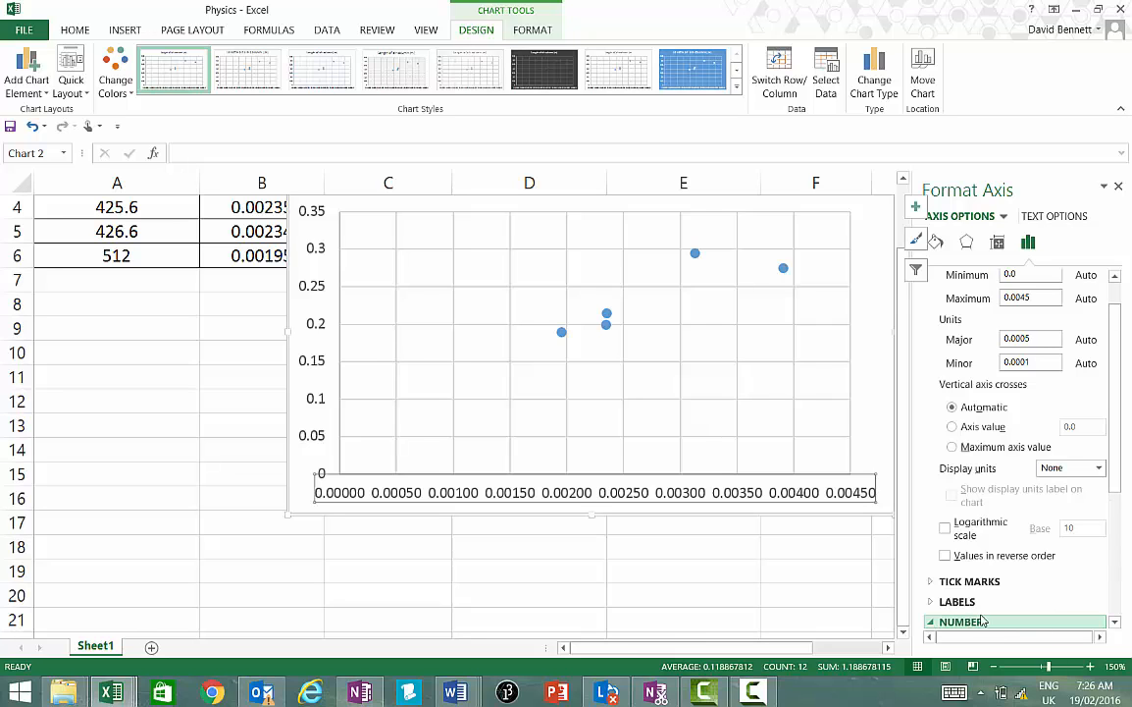
pyautogui.scroll(-5, 1089, 505)
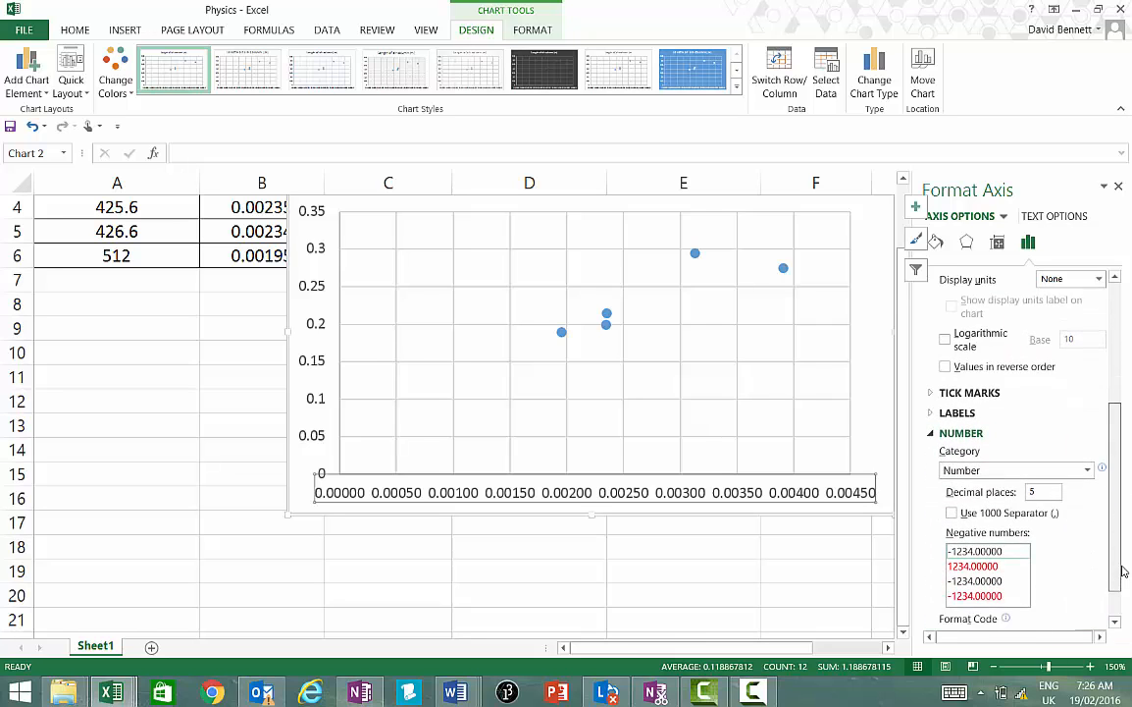
pyautogui.click(1087, 466)
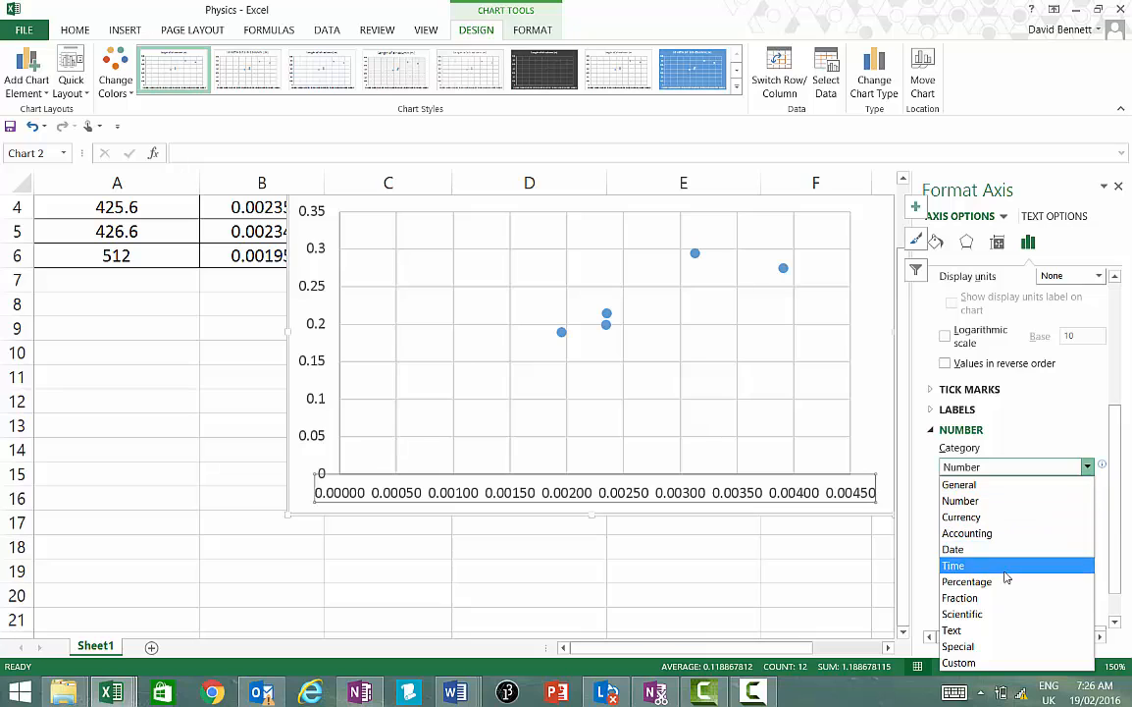
pyautogui.click(1001, 612)
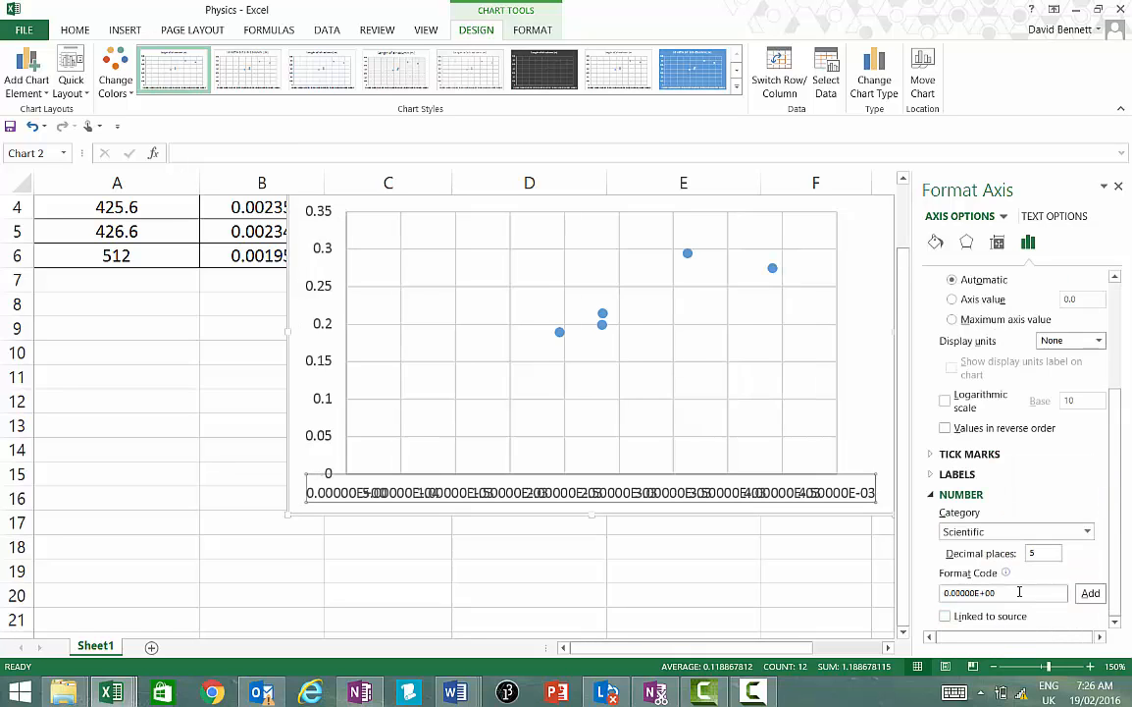
# - Return the horizontal axis labels to the Number category
pyautogui.click(1087, 531)
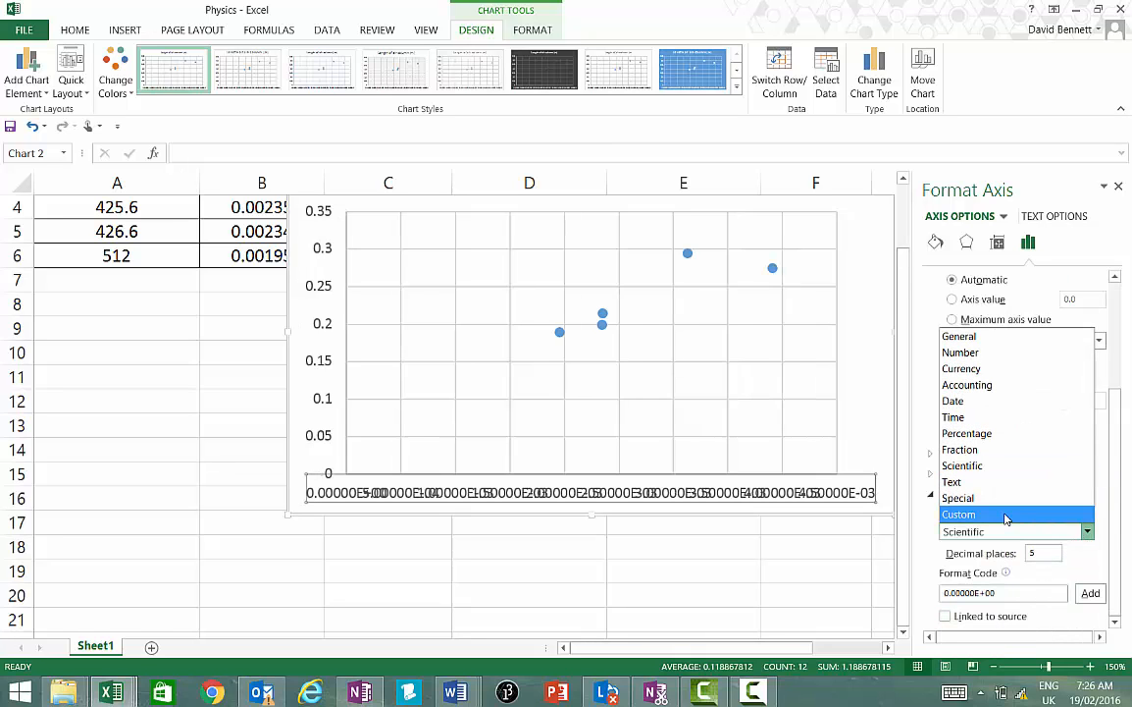
pyautogui.click(961, 351)
pyautogui.click(651, 578)
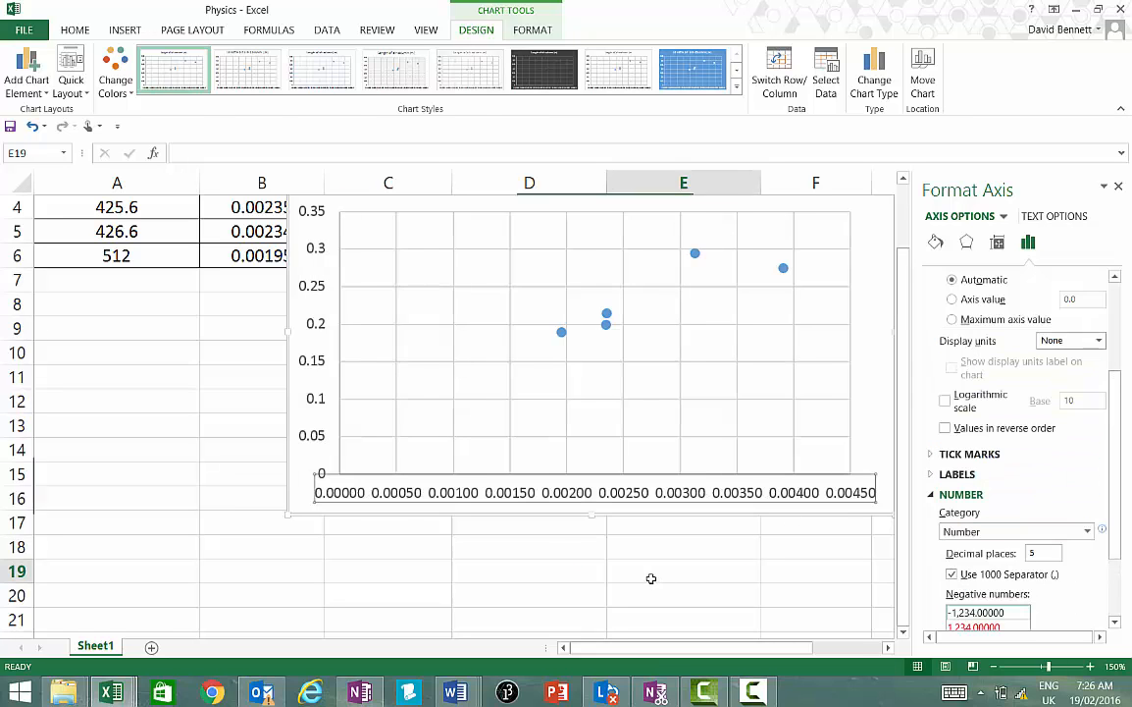
# - Apply the quick layout that adds titles to both axes and a legend beside the scatter chart's plot area
pyautogui.scroll(1, 633, 432)
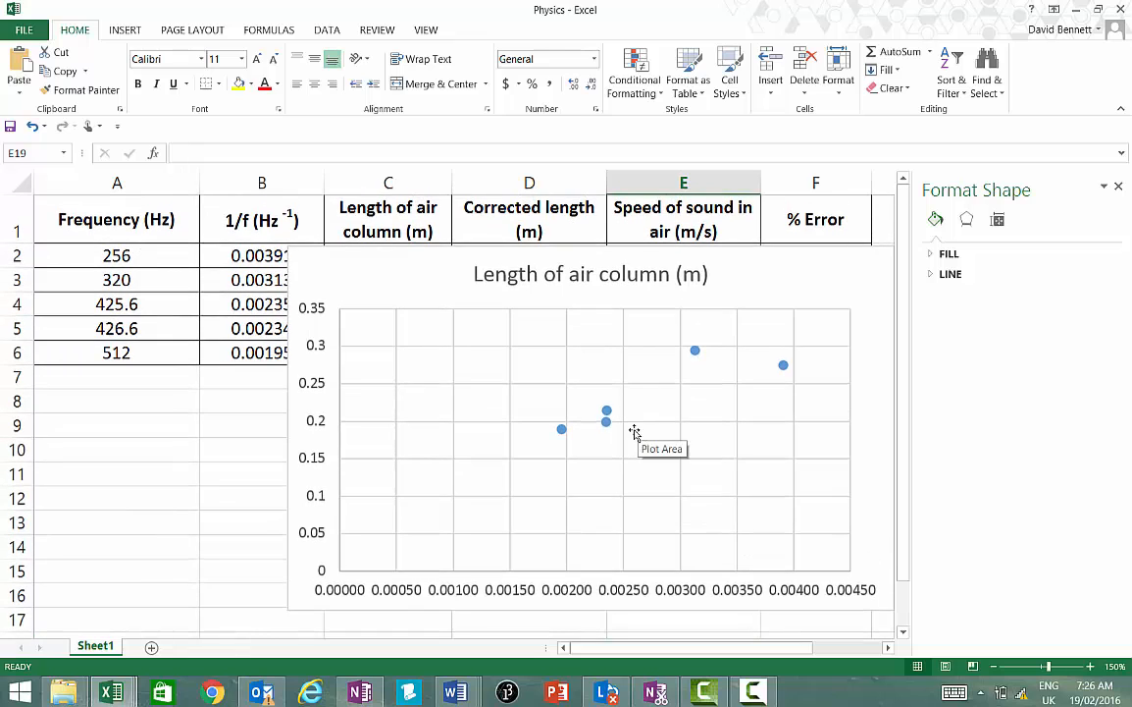
pyautogui.click(452, 407)
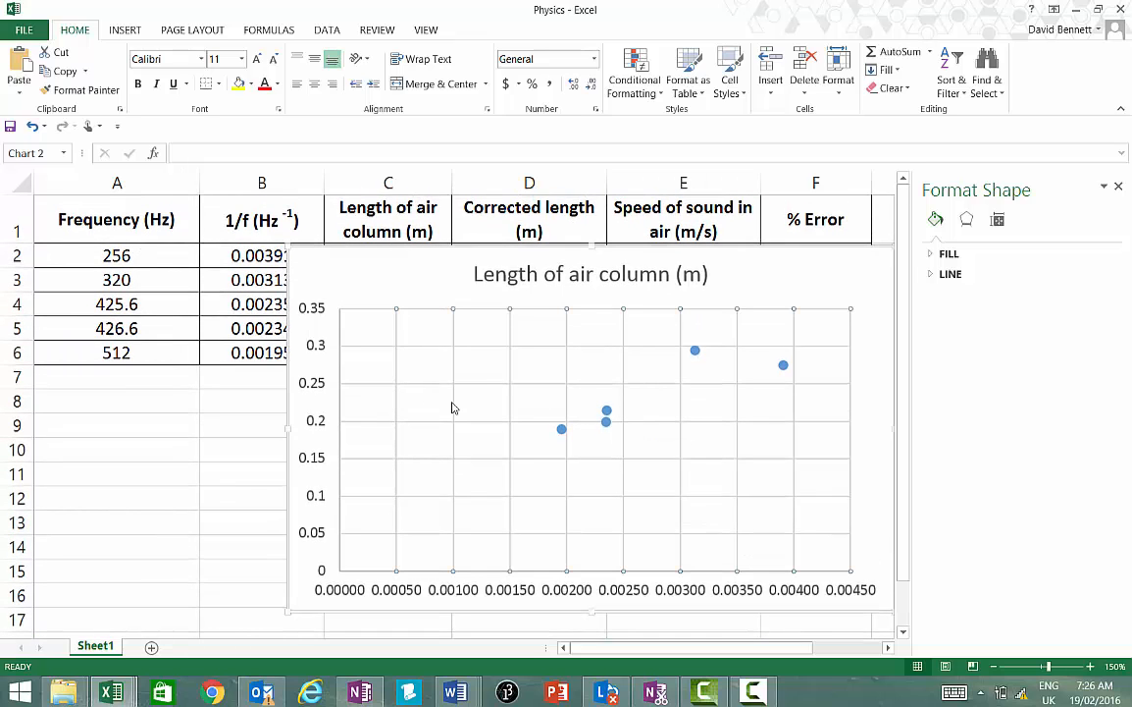
pyautogui.click(448, 289)
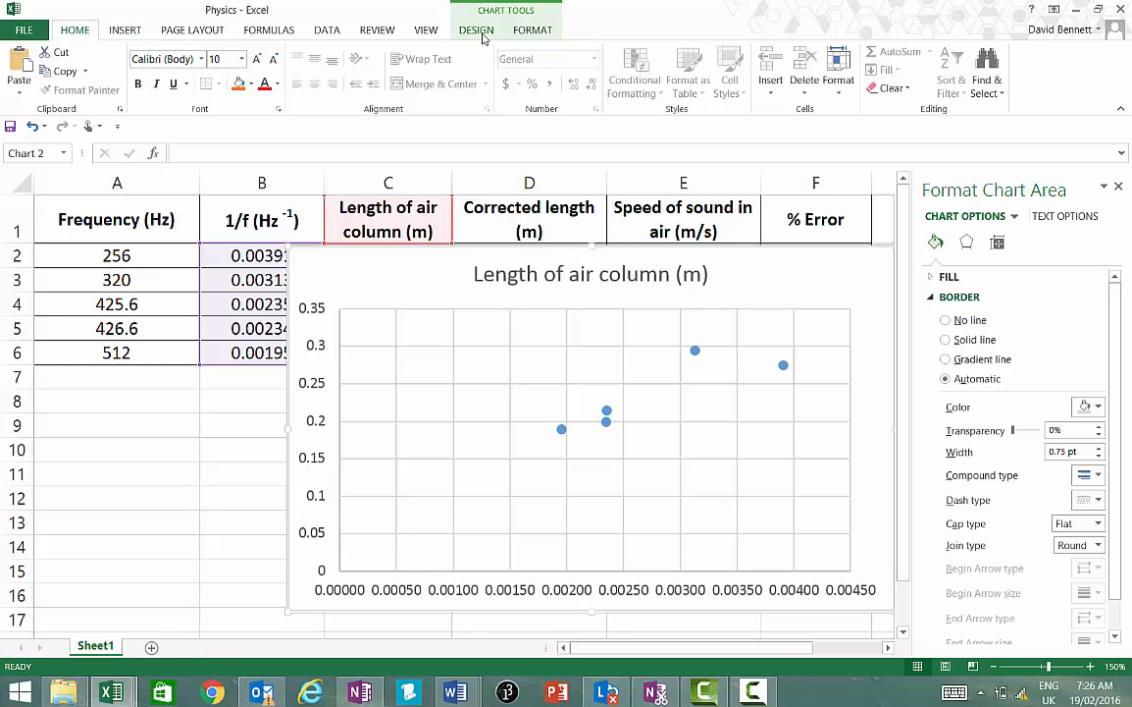
pyautogui.click(529, 31)
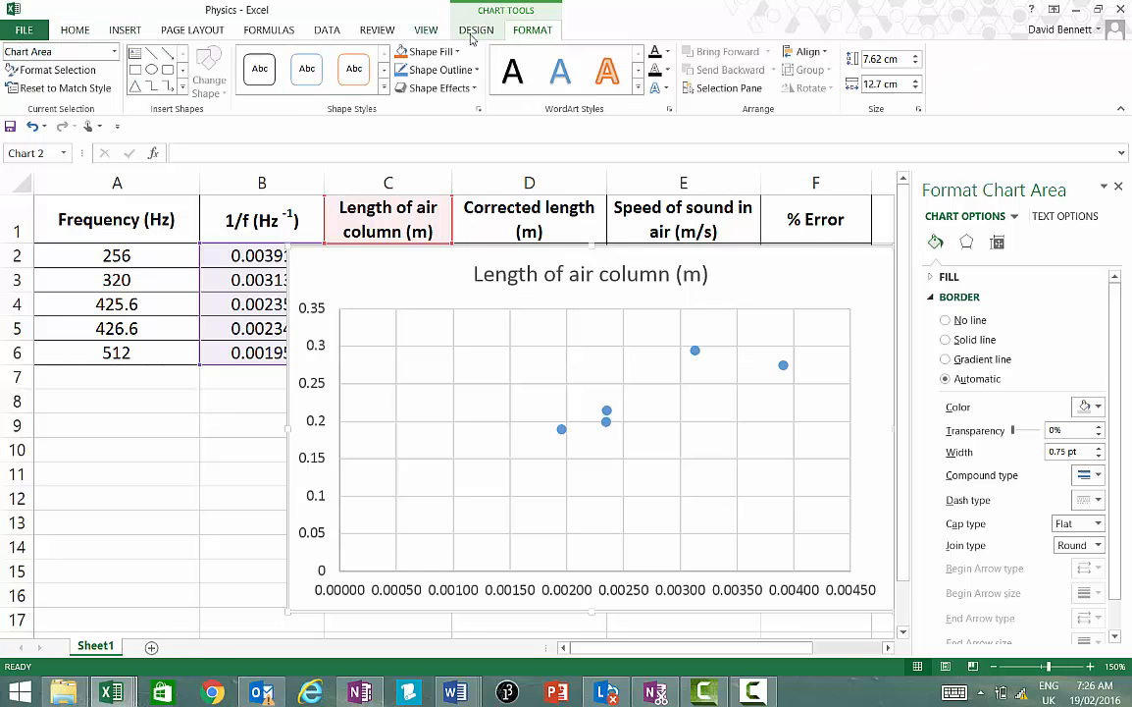
pyautogui.click(477, 32)
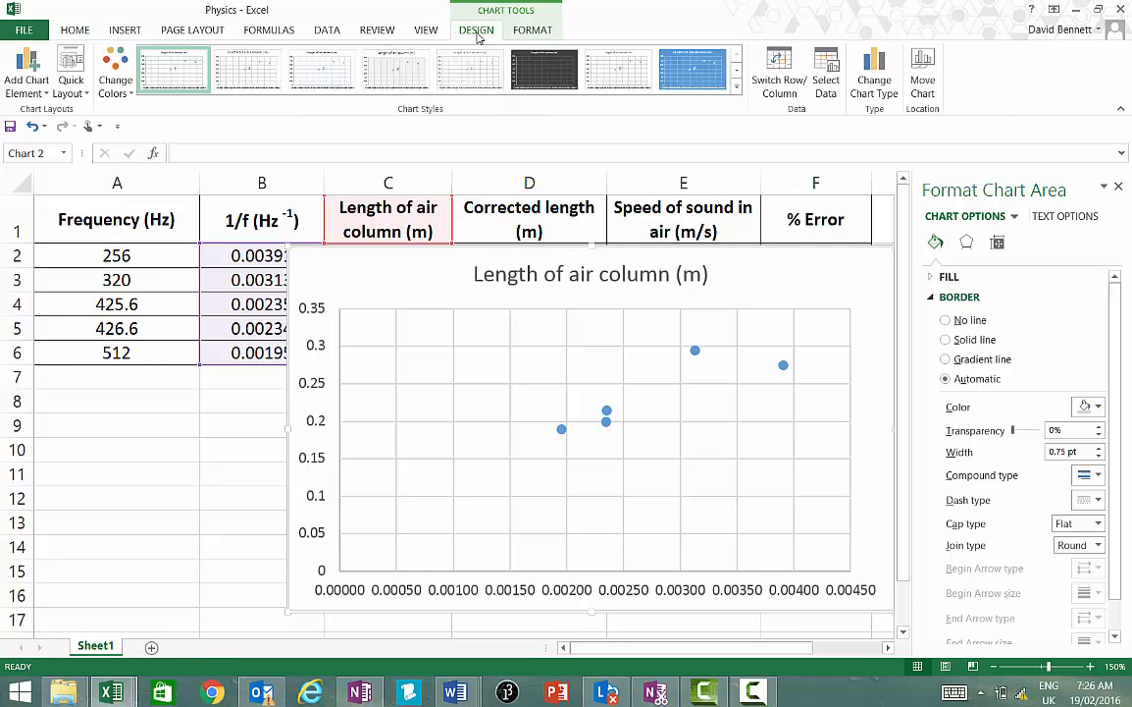
pyautogui.click(84, 95)
pyautogui.click(76, 122)
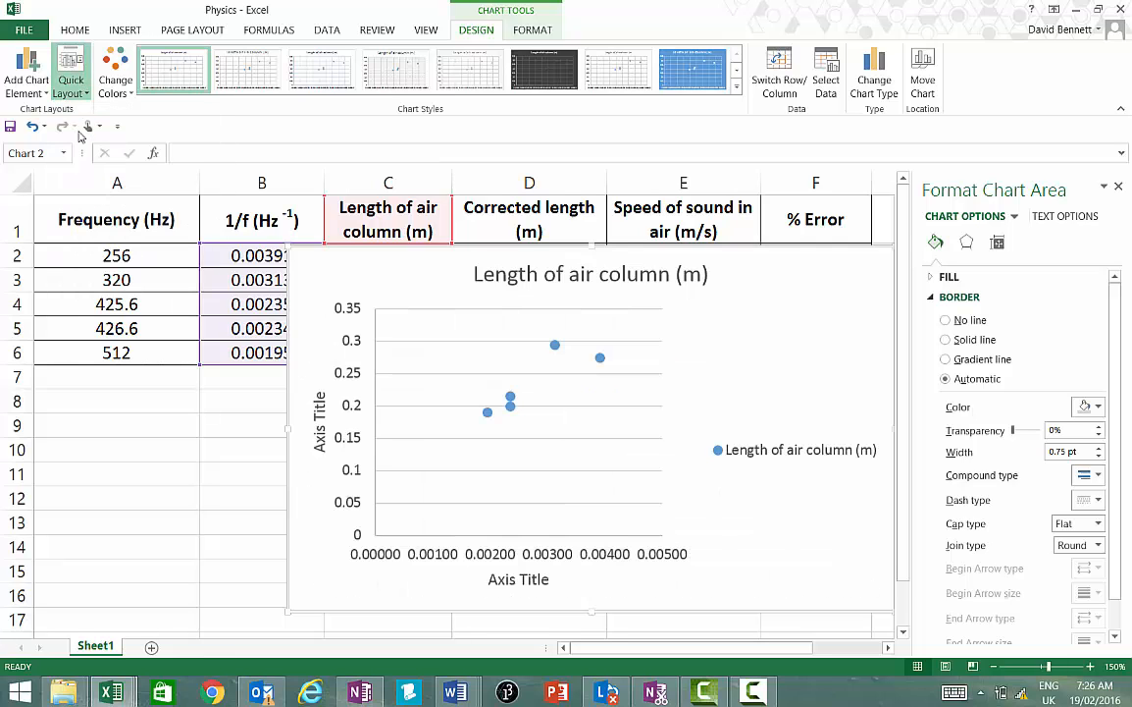
# - Delete the legend from the scatter chart
pyautogui.click(819, 458)
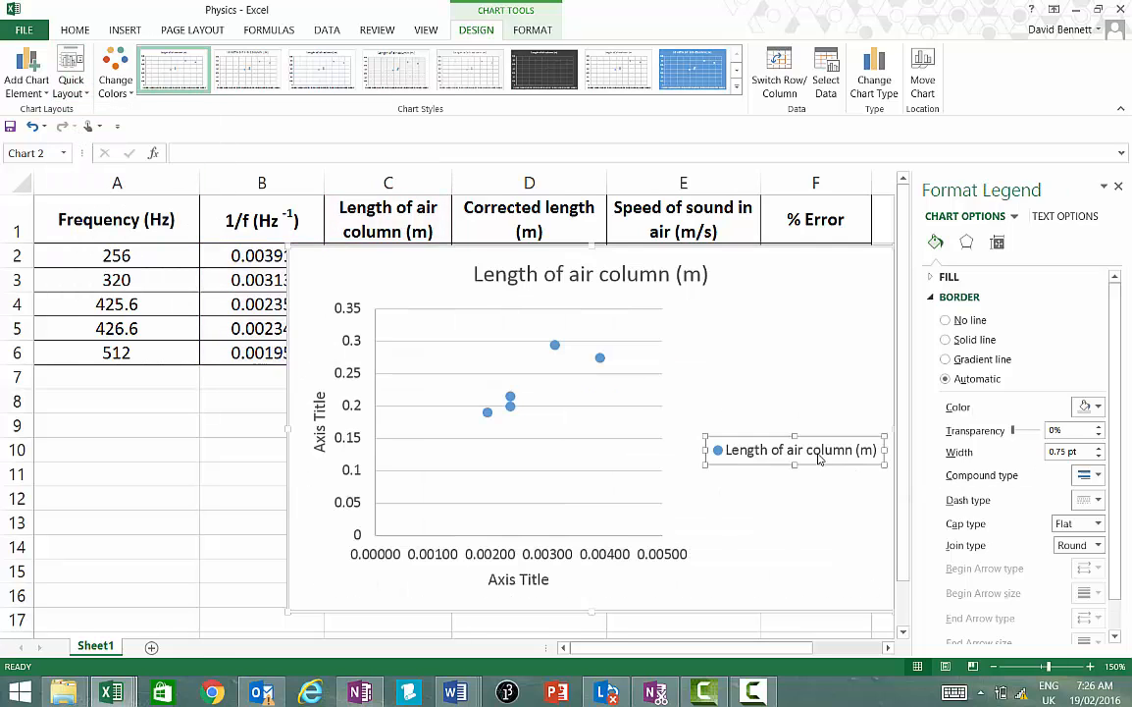
pyautogui.press('Escape')
pyautogui.click(819, 458)
pyautogui.press('Delete')
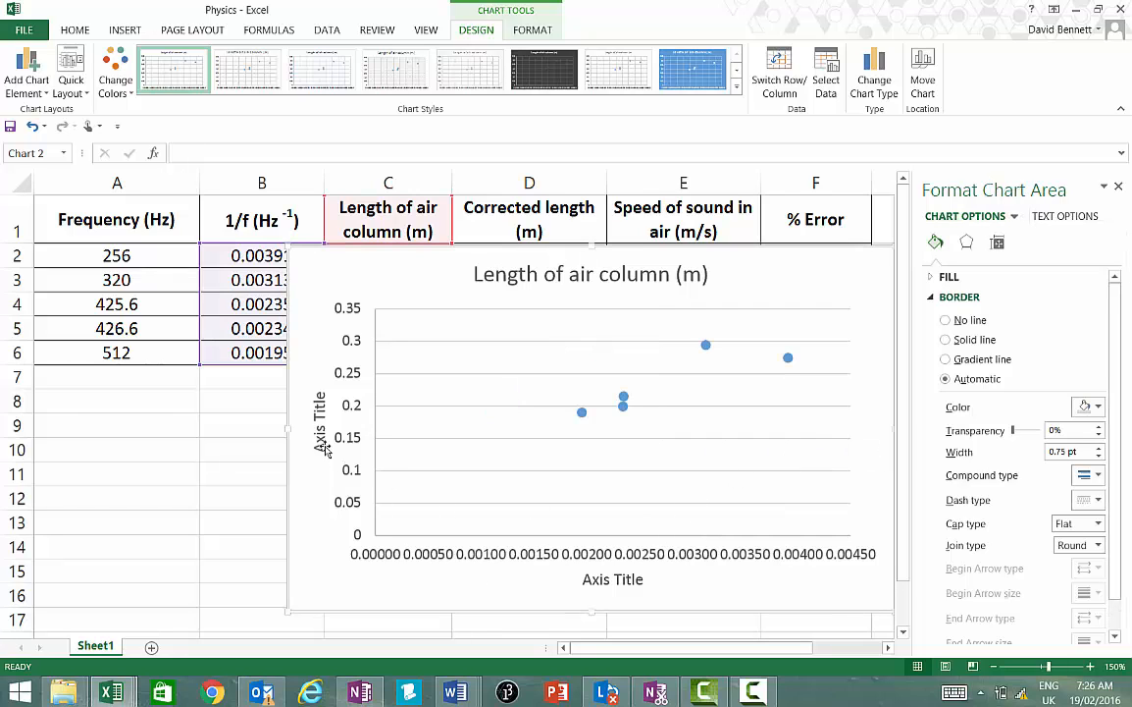
# - Replace the vertical axis title with the C1 header text "Length of air column (m)" and bold its word "column"
pyautogui.click(432, 236)
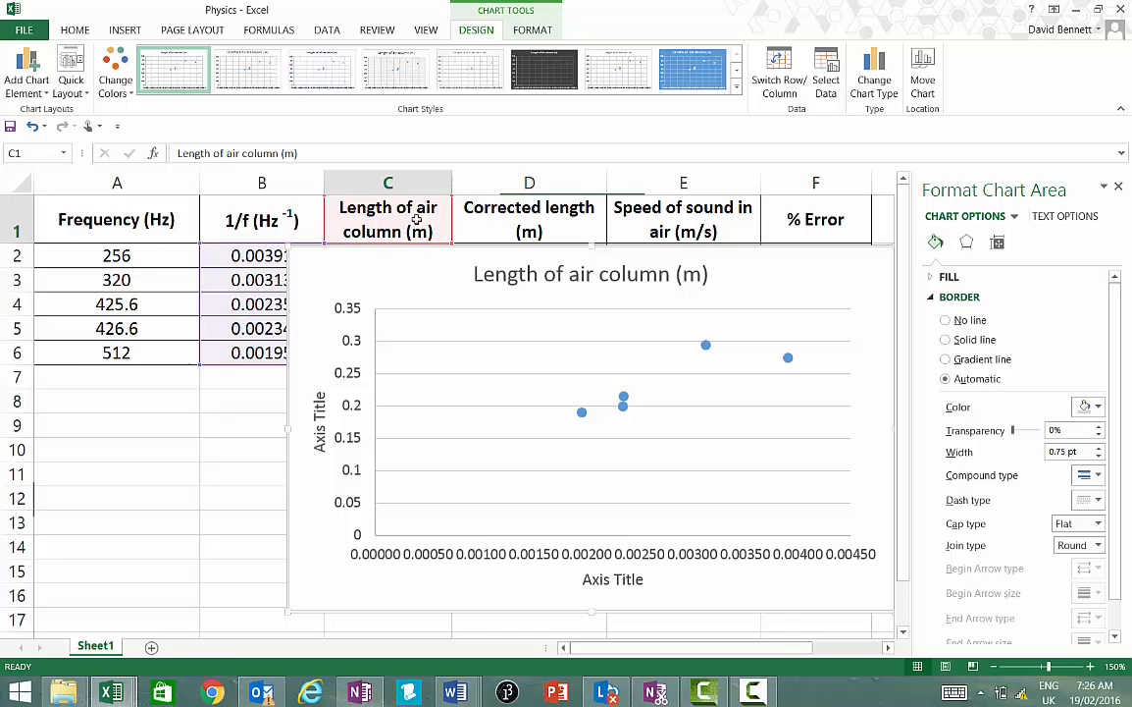
pyautogui.click(301, 154)
pyautogui.moveTo(302, 154); pyautogui.dragTo(163, 155)
pyautogui.hotkey('ctrl', 'c')
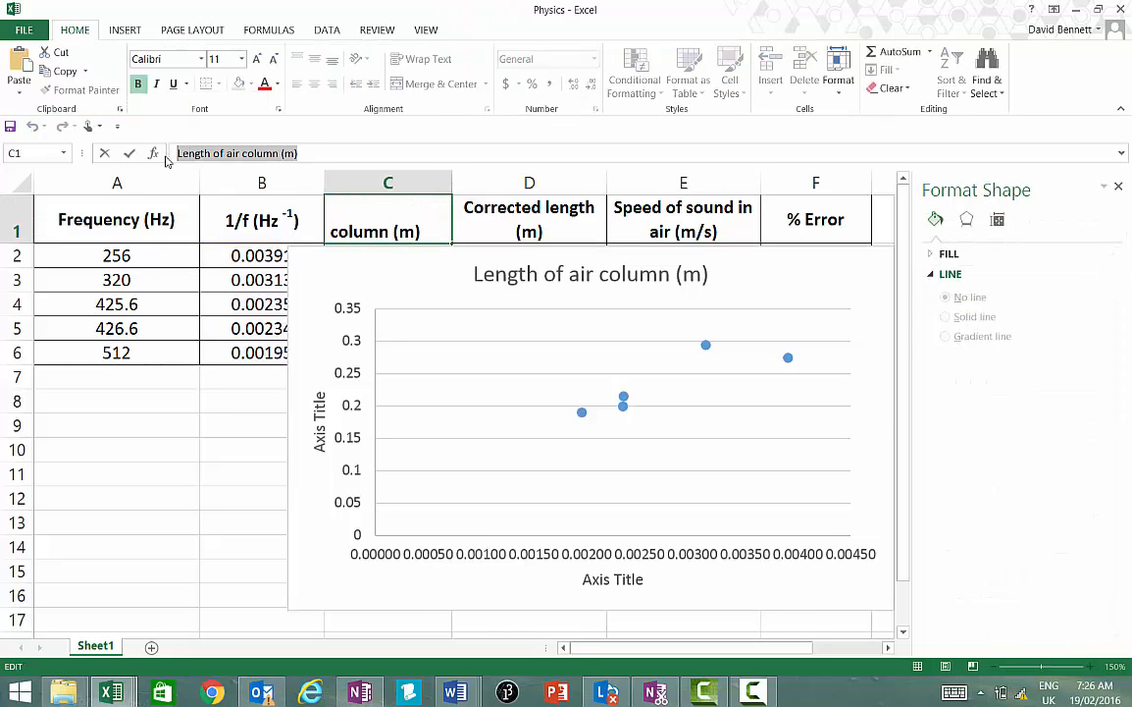
pyautogui.click(316, 404)
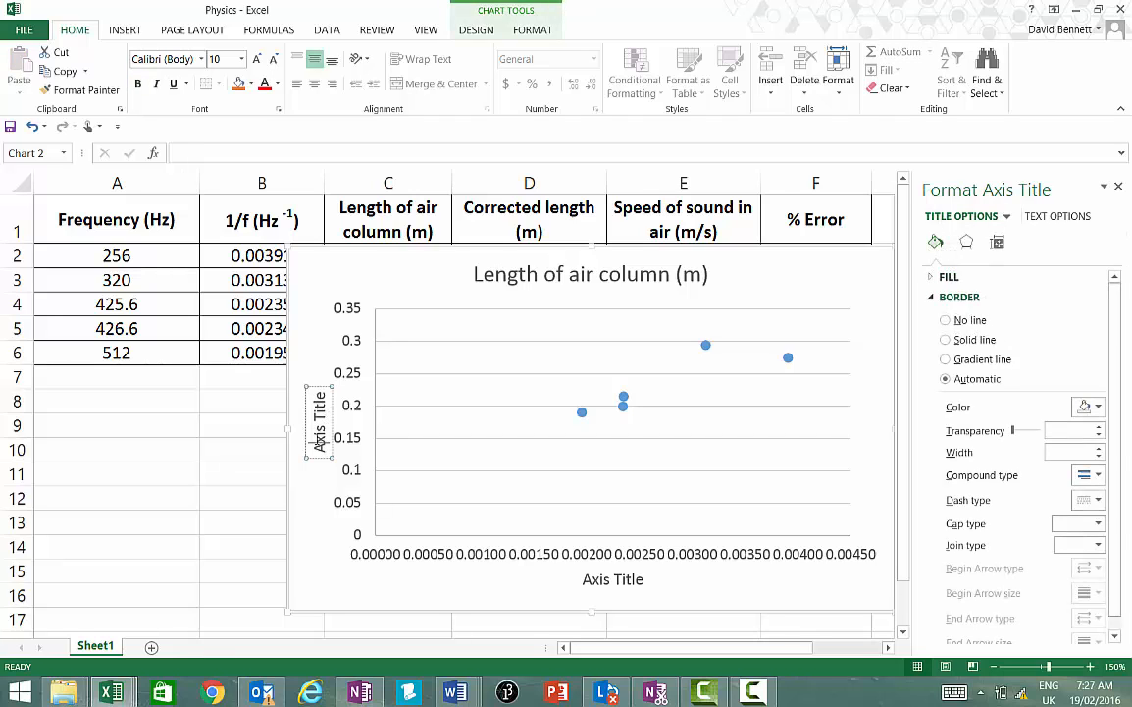
pyautogui.moveTo(319, 449); pyautogui.dragTo(310, 393)
pyautogui.hotkey('ctrl', 'v')
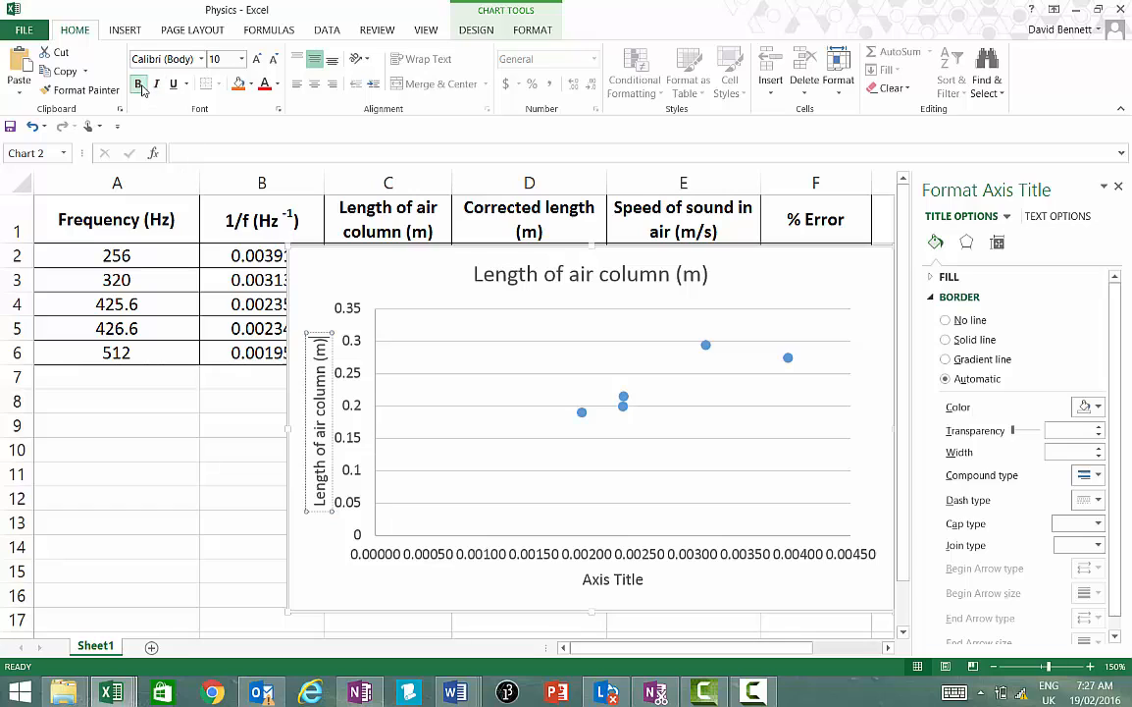
pyautogui.click(314, 383)
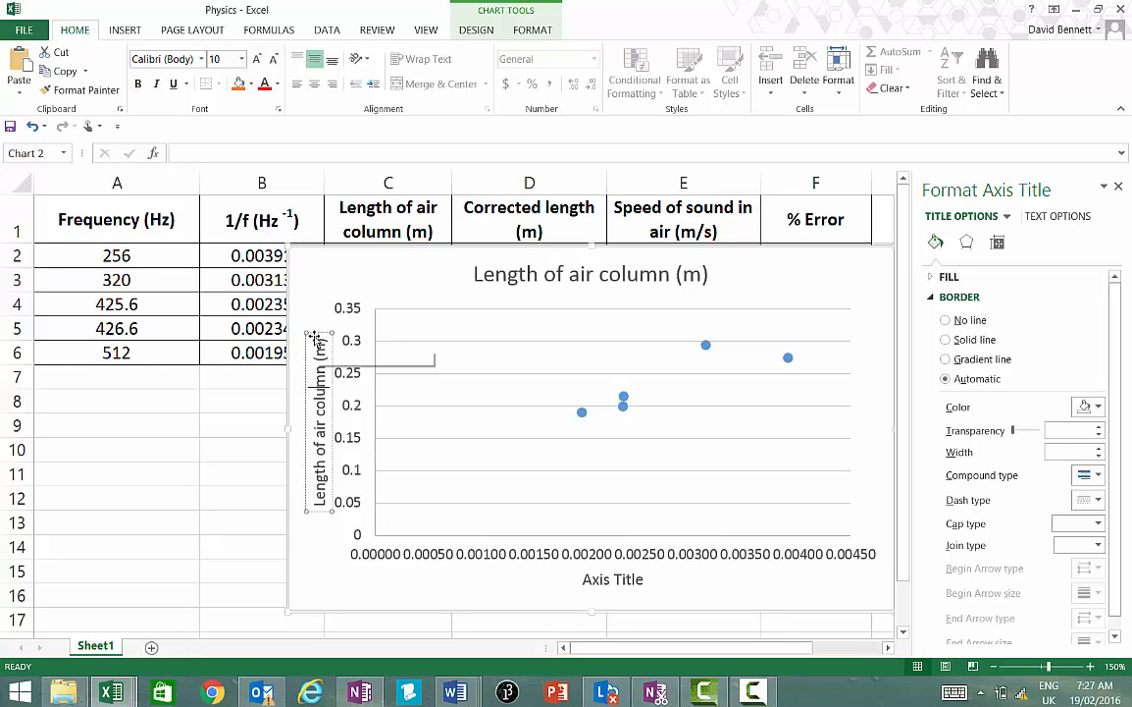
pyautogui.click(138, 83)
# - Replace the horizontal axis title with the header text "1/f (Hz -1)" copied from cell B1
pyautogui.click(633, 581)
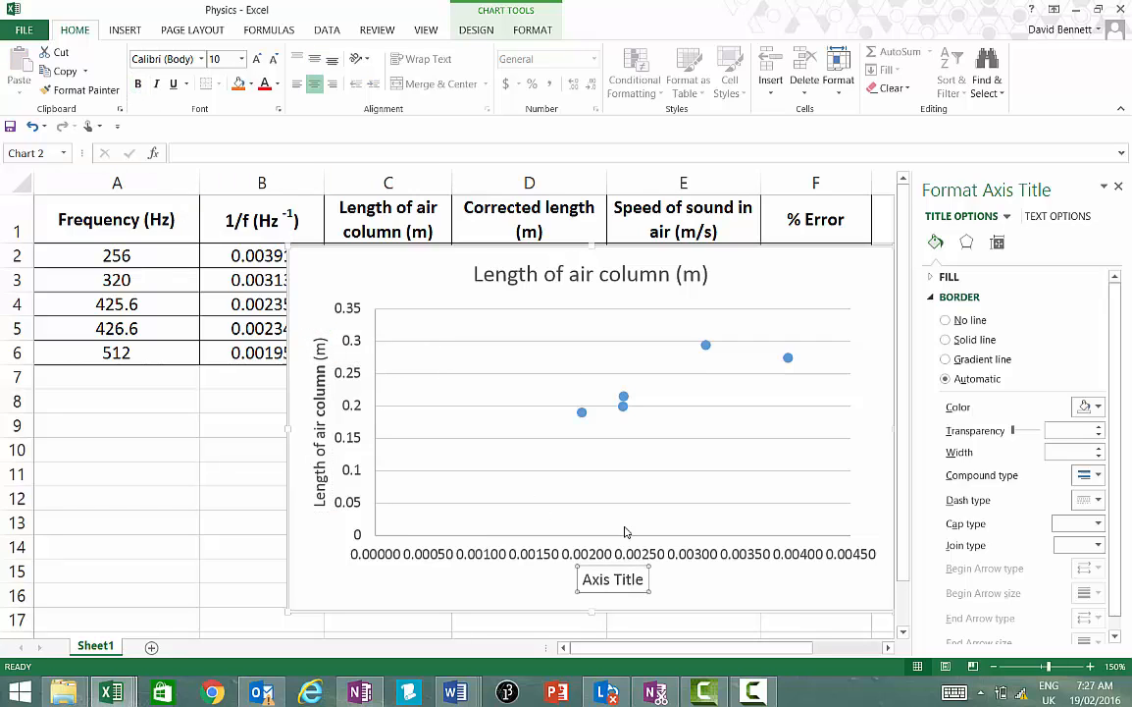
pyautogui.click(305, 221)
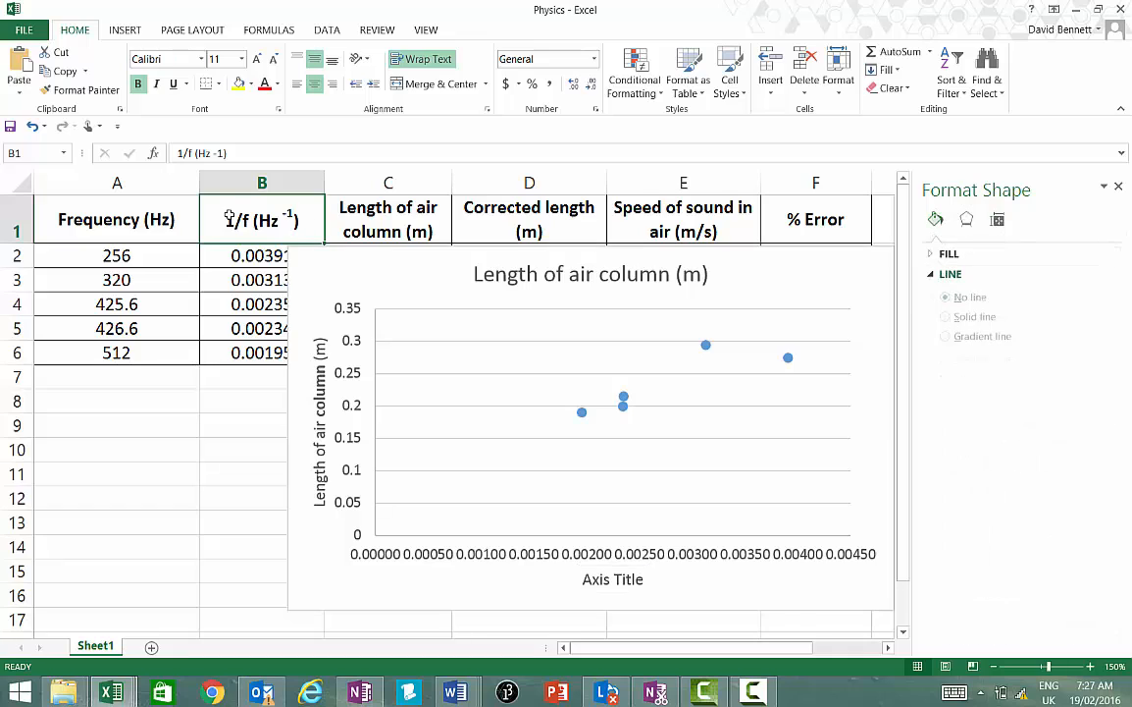
pyautogui.moveTo(266, 151); pyautogui.dragTo(131, 155)
pyautogui.hotkey('ctrl', 'c')
pyautogui.click(130, 155)
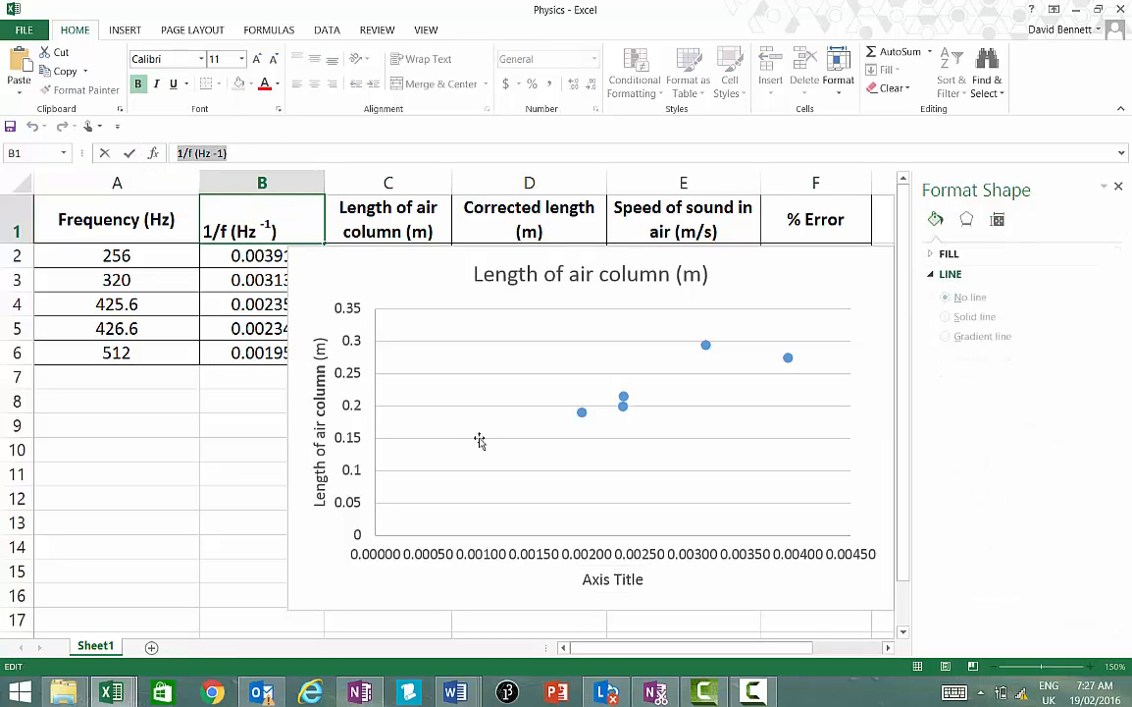
pyautogui.click(637, 579)
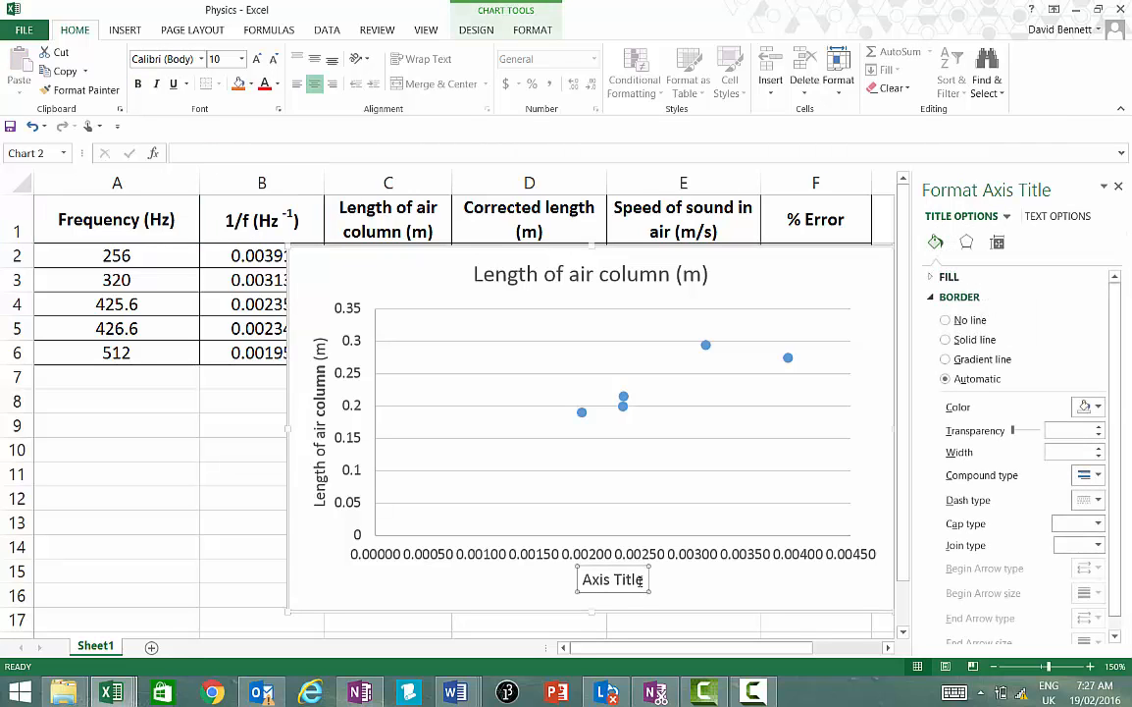
pyautogui.moveTo(643, 579); pyautogui.dragTo(579, 578)
pyautogui.hotkey('ctrl', 'v')
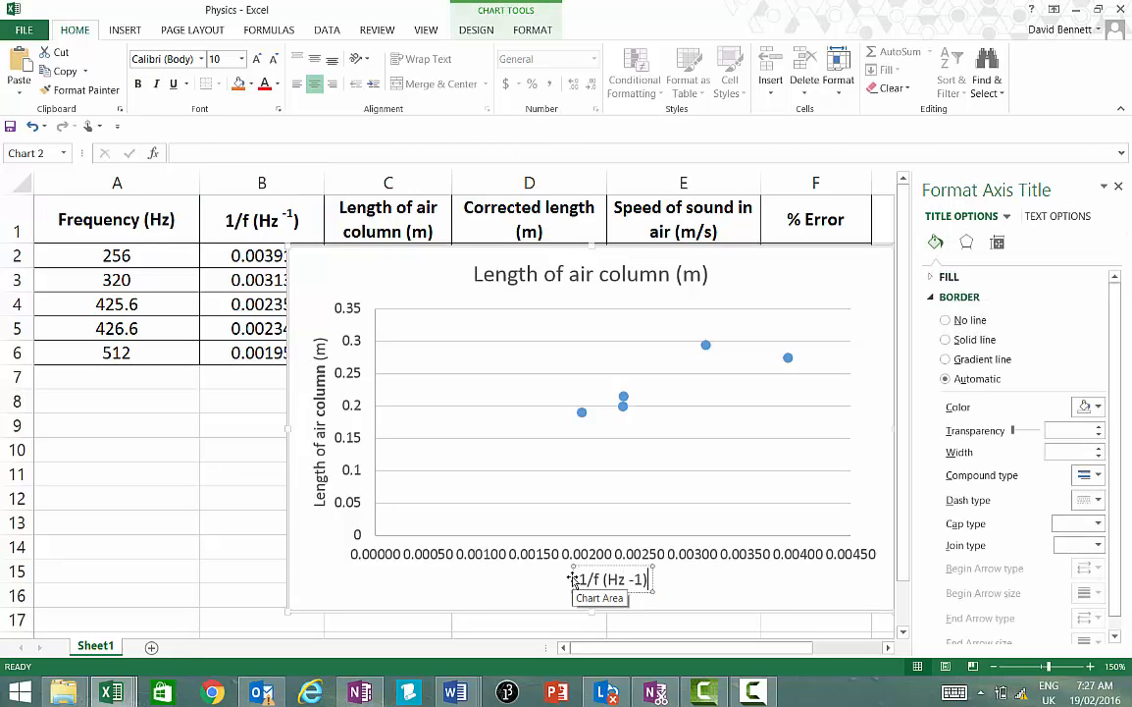
# - Make the horizontal axis title text bold
pyautogui.click(137, 84)
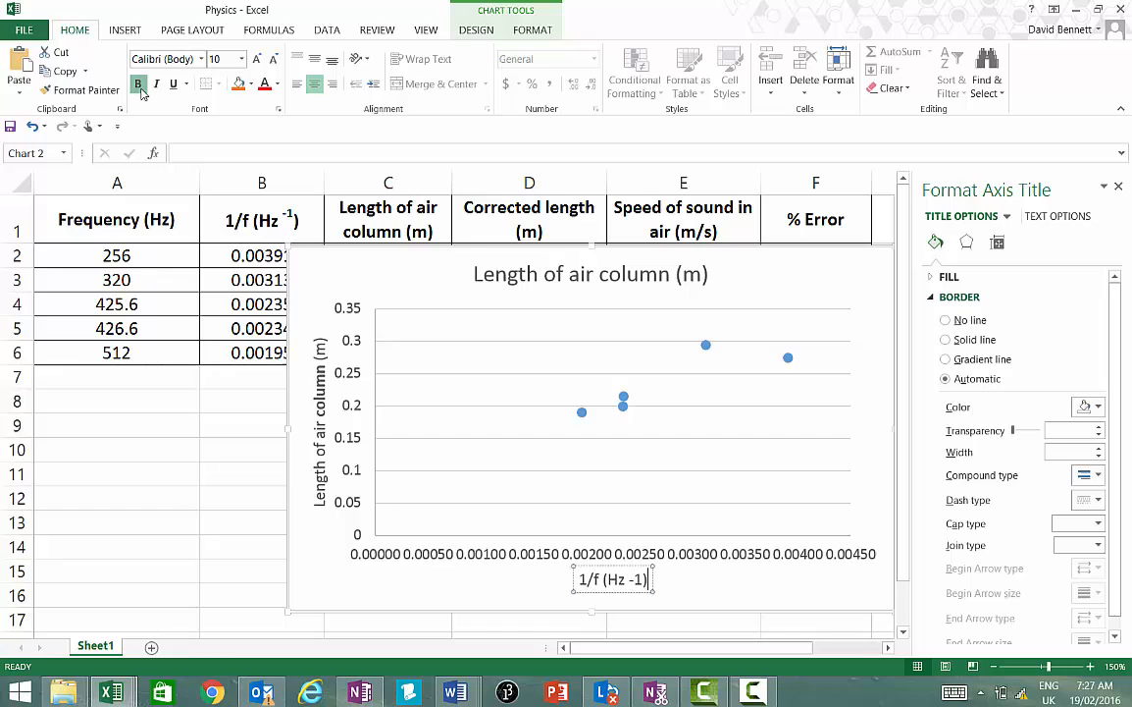
pyautogui.click(778, 517)
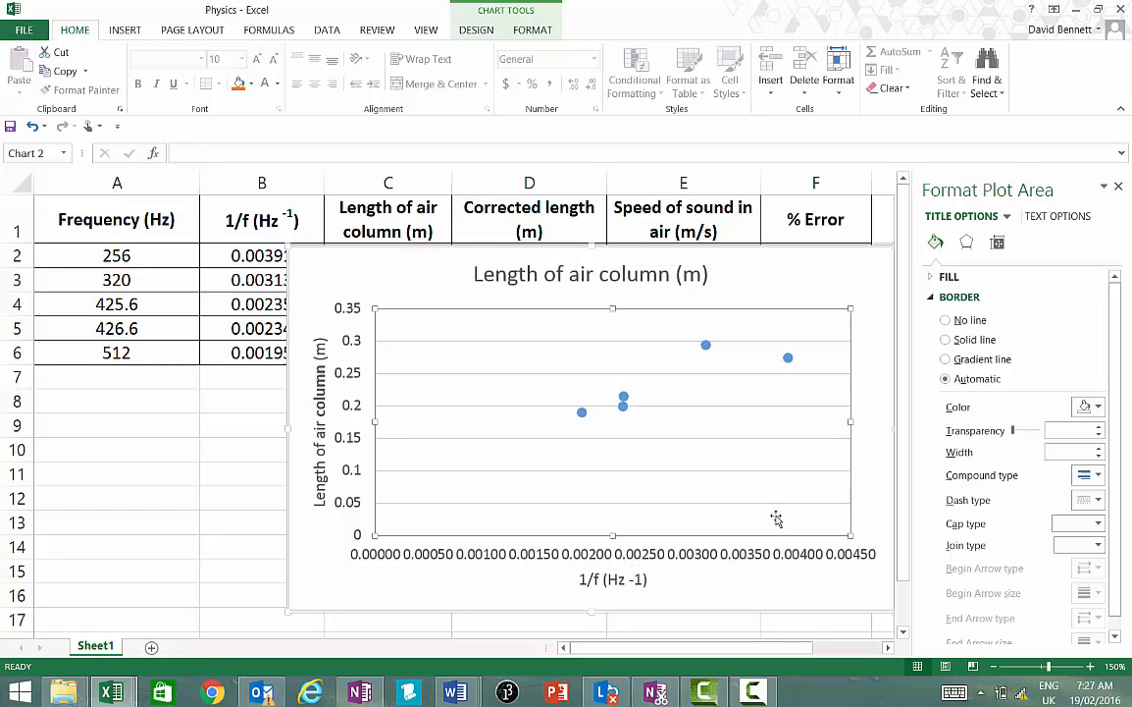
pyautogui.click(638, 579)
pyautogui.moveTo(648, 579); pyautogui.dragTo(577, 579)
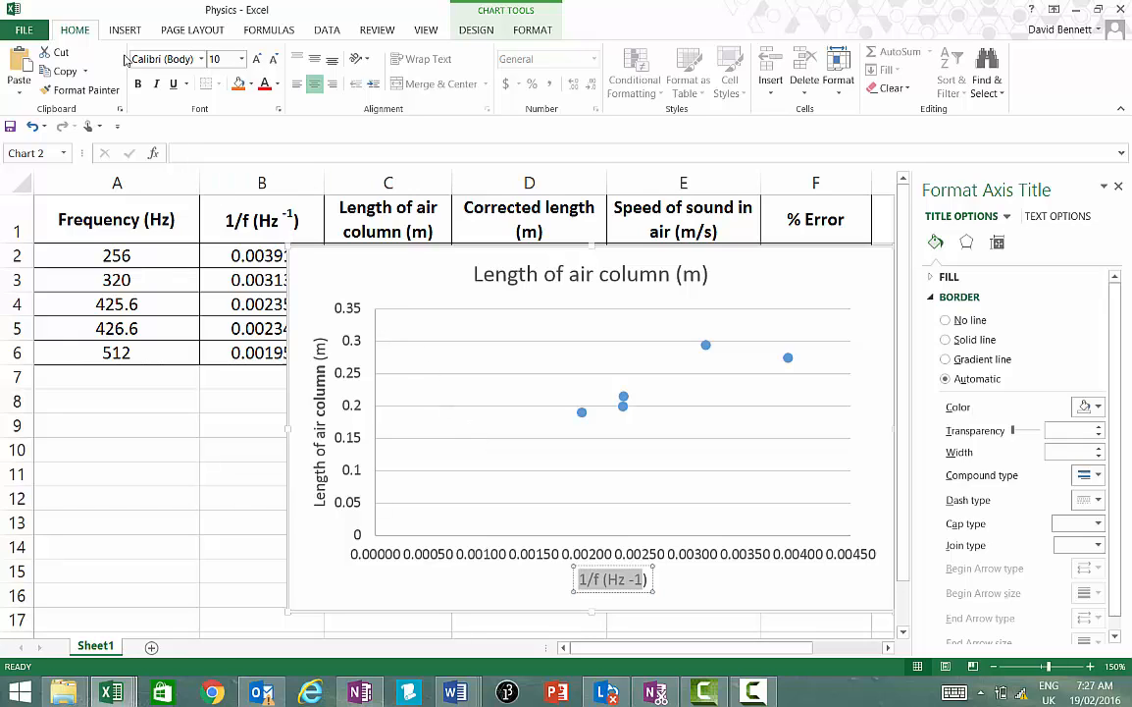
pyautogui.click(137, 84)
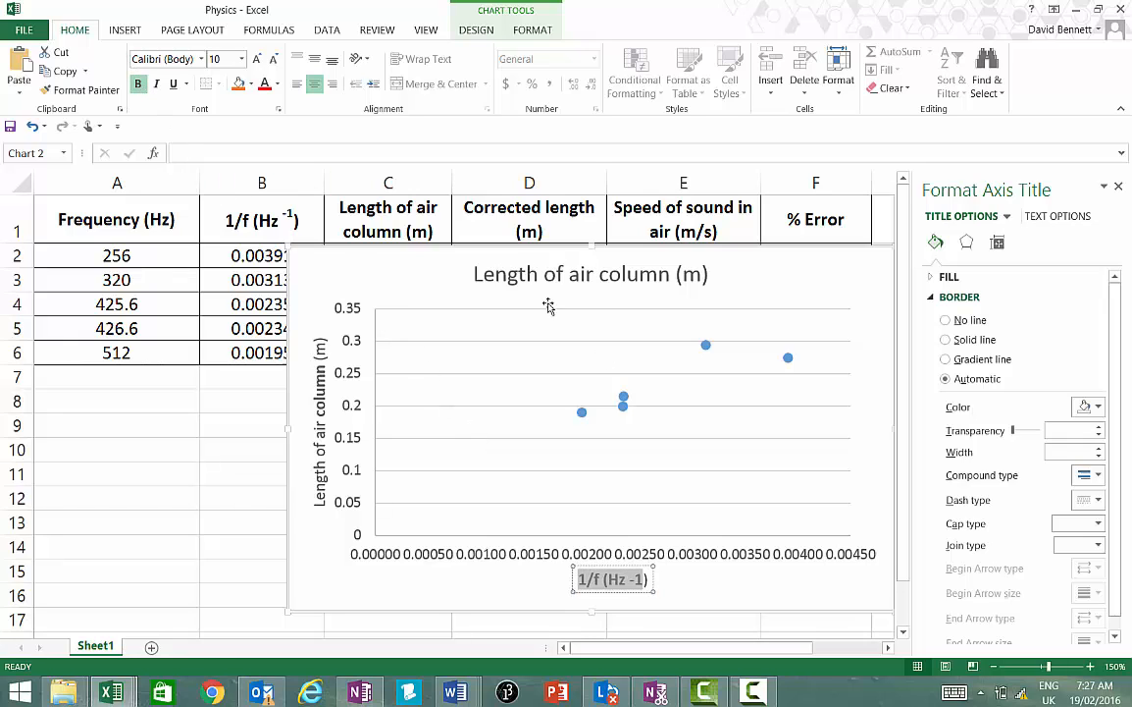
pyautogui.click(687, 398)
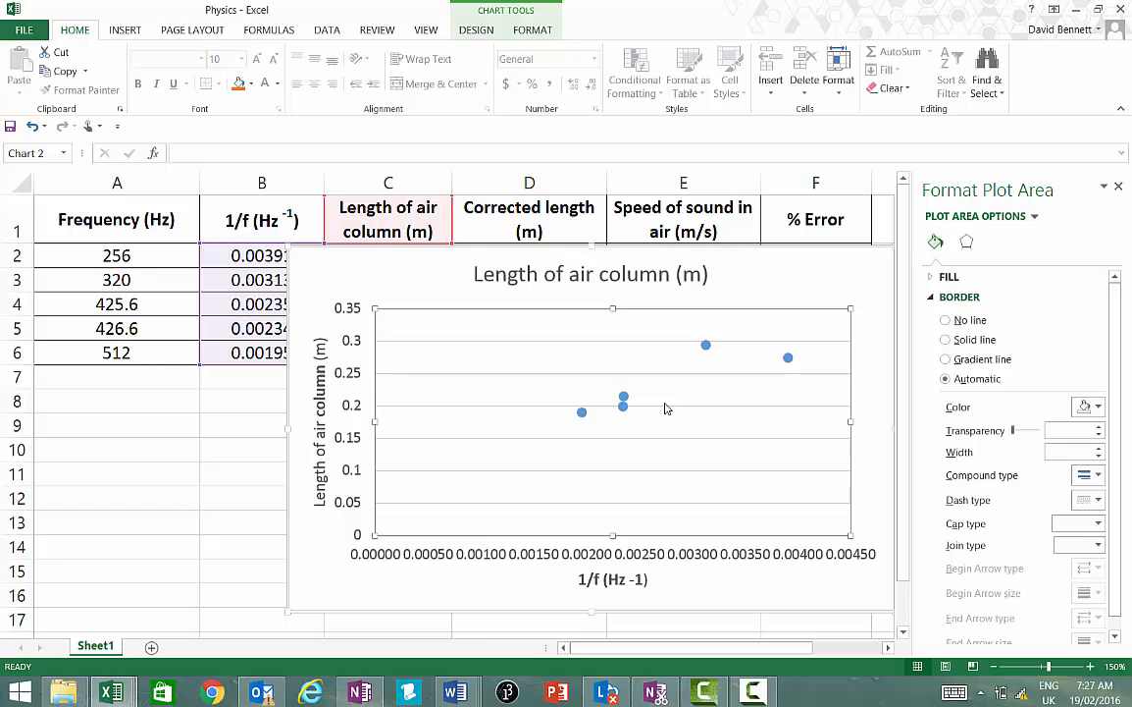
pyautogui.moveTo(624, 399)
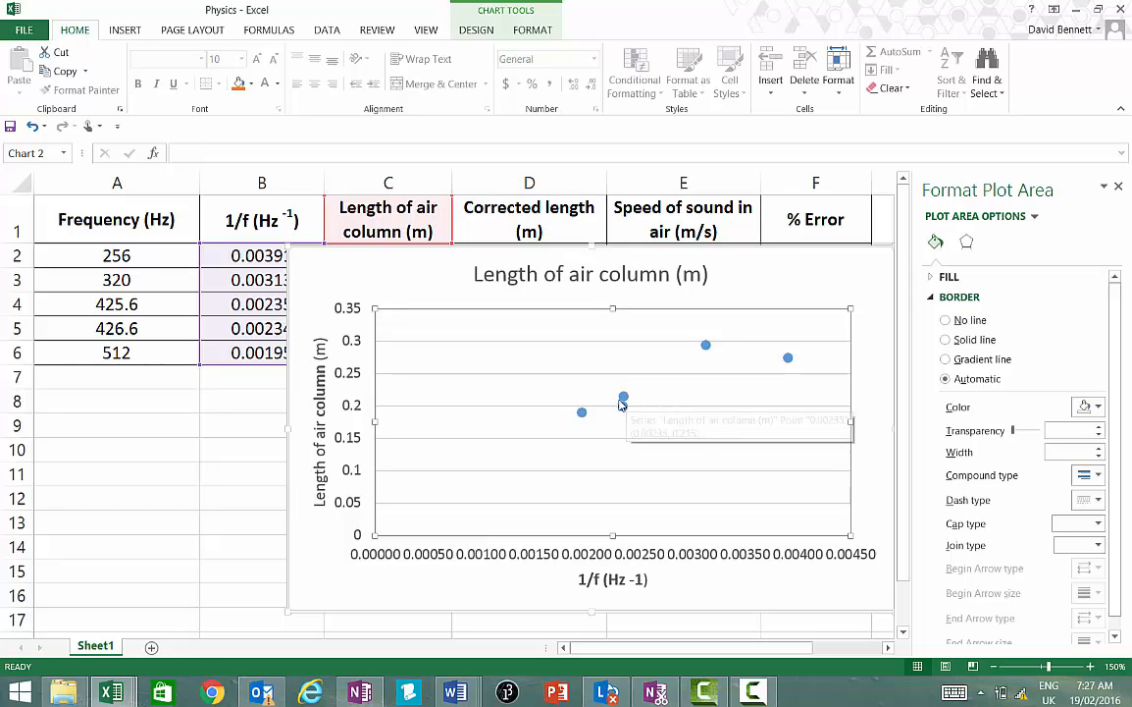
# - Add a linear trendline to the air column data series and display its equation and R-squared value on the chart
pyautogui.click(624, 398)
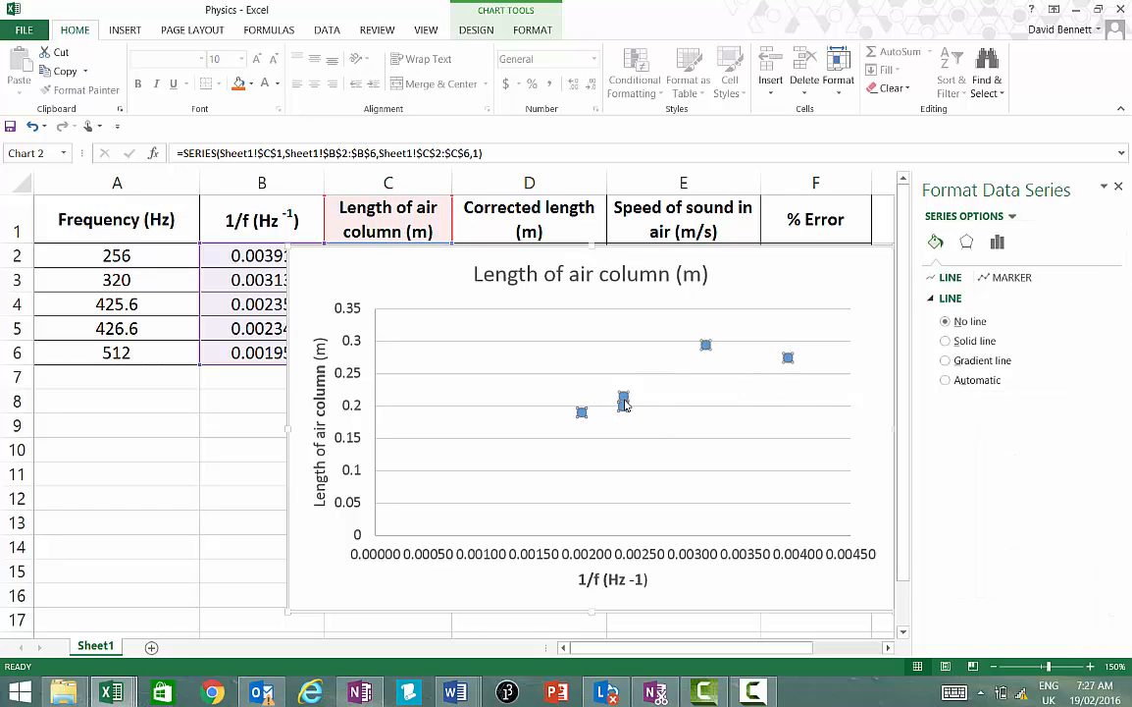
pyautogui.rightClick(624, 402)
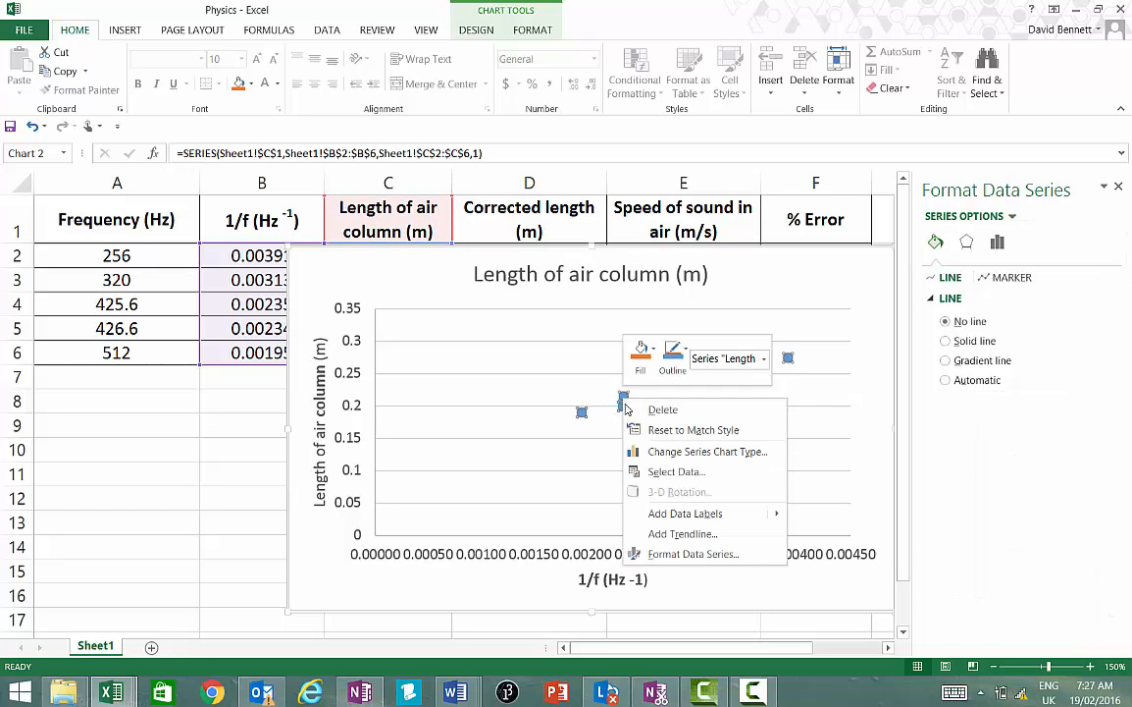
pyautogui.click(701, 535)
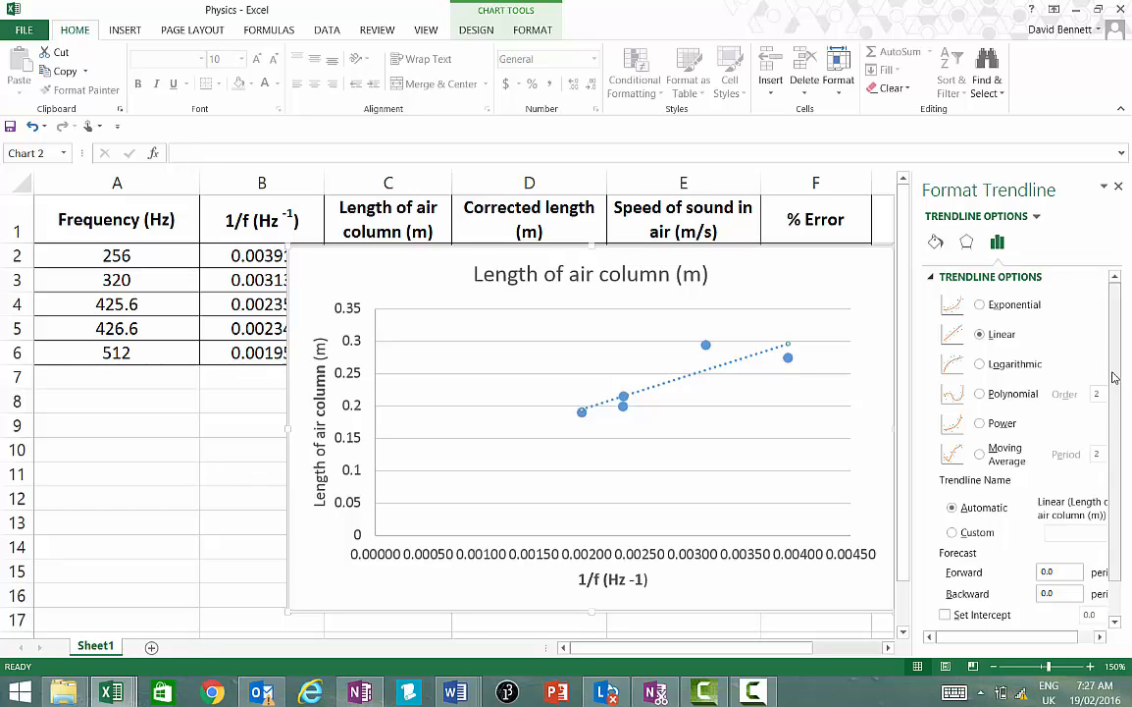
pyautogui.moveTo(1115, 375); pyautogui.dragTo(1123, 434)
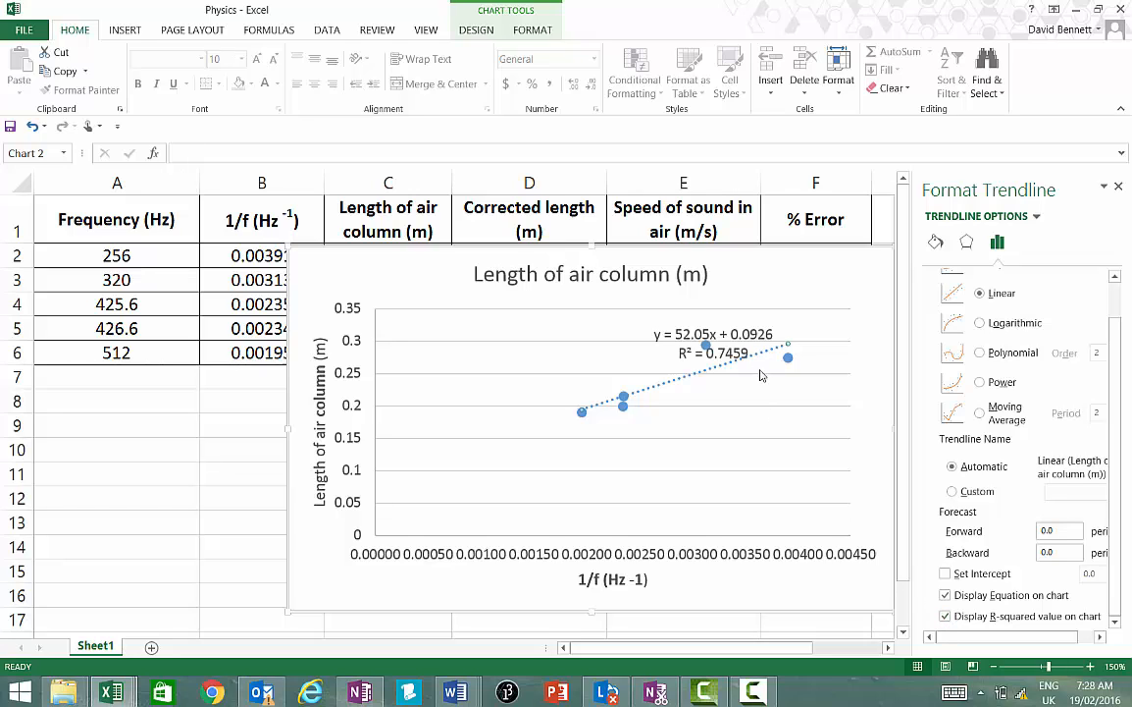
# - Move the trendline equation label into the clear area below the trendline's upper end and close the formatting pane
pyautogui.moveTo(751, 338); pyautogui.dragTo(830, 418)
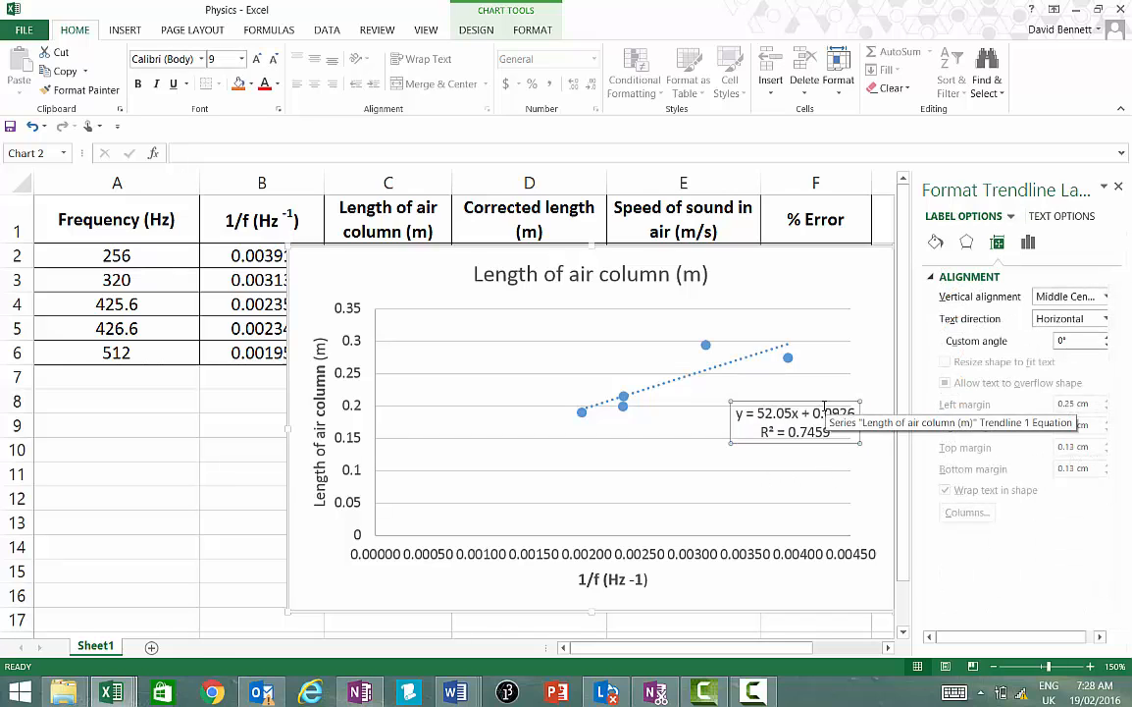
pyautogui.click(241, 406)
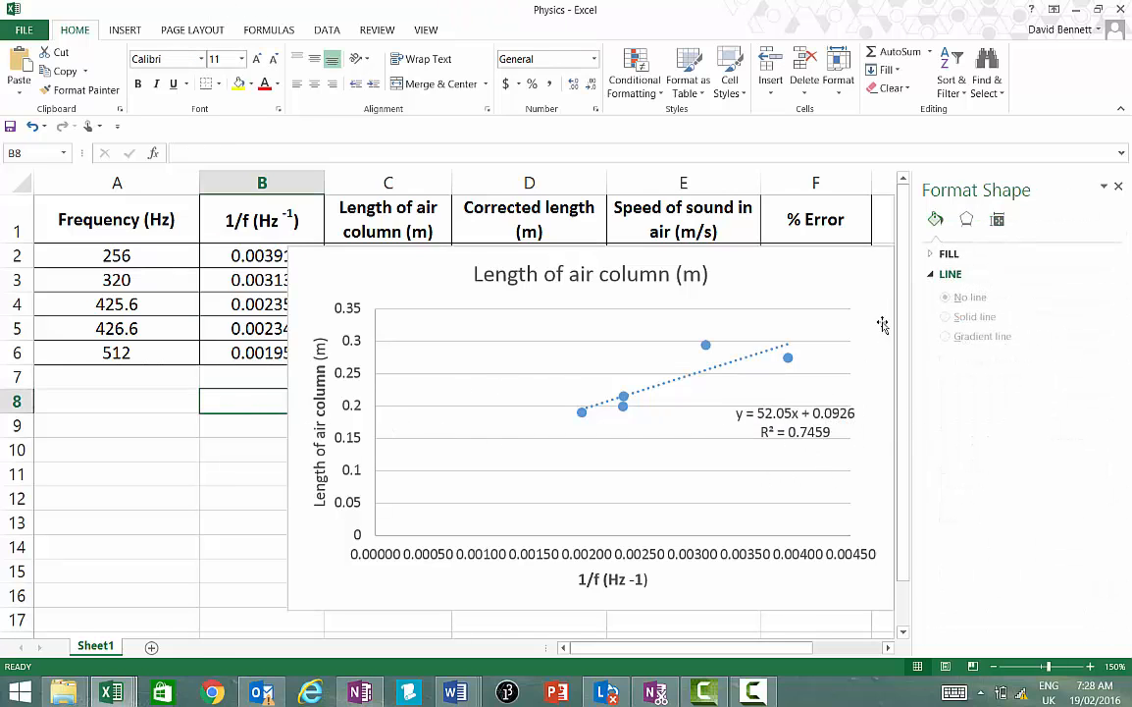
pyautogui.click(1118, 185)
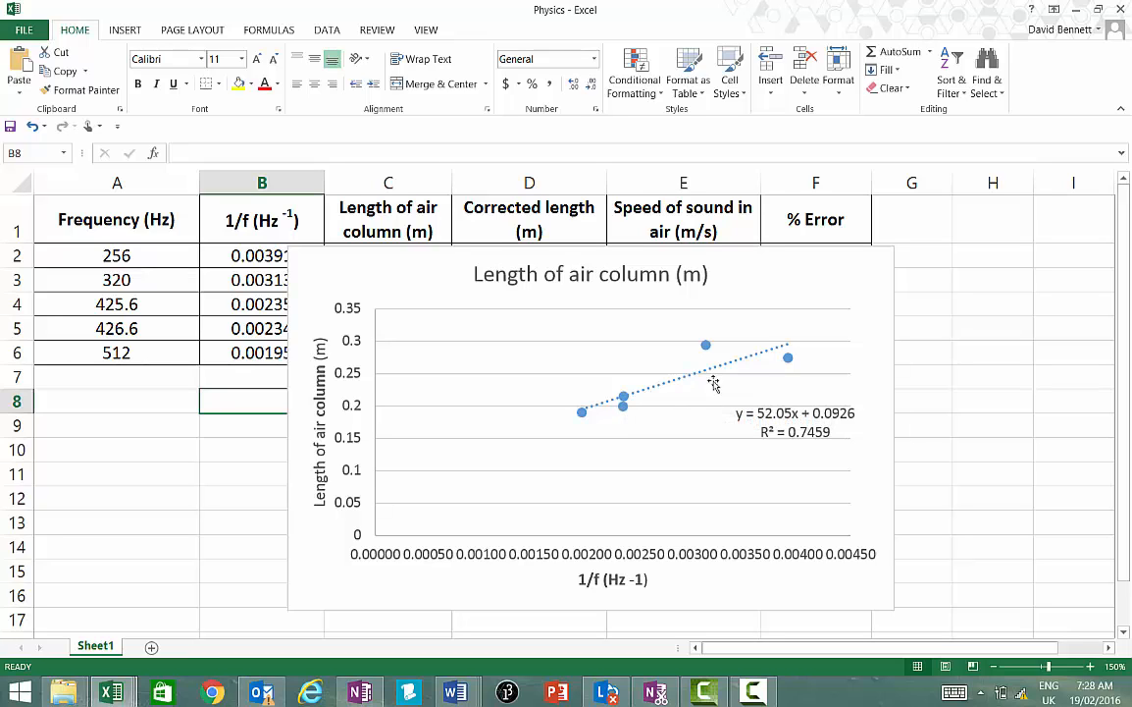
# - Copy the whole scatter chart and paste it below the results table in the Word document "6 - THE RESONANCE TUBE Experiment"
pyautogui.click(819, 423)
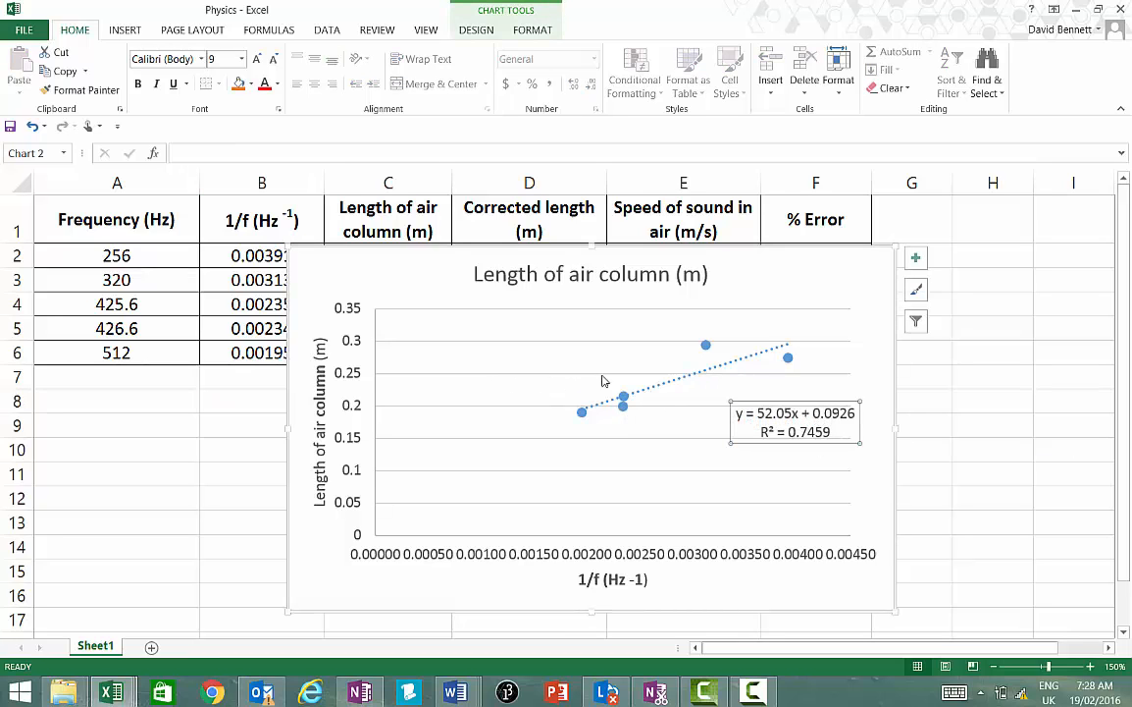
pyautogui.rightClick(820, 280)
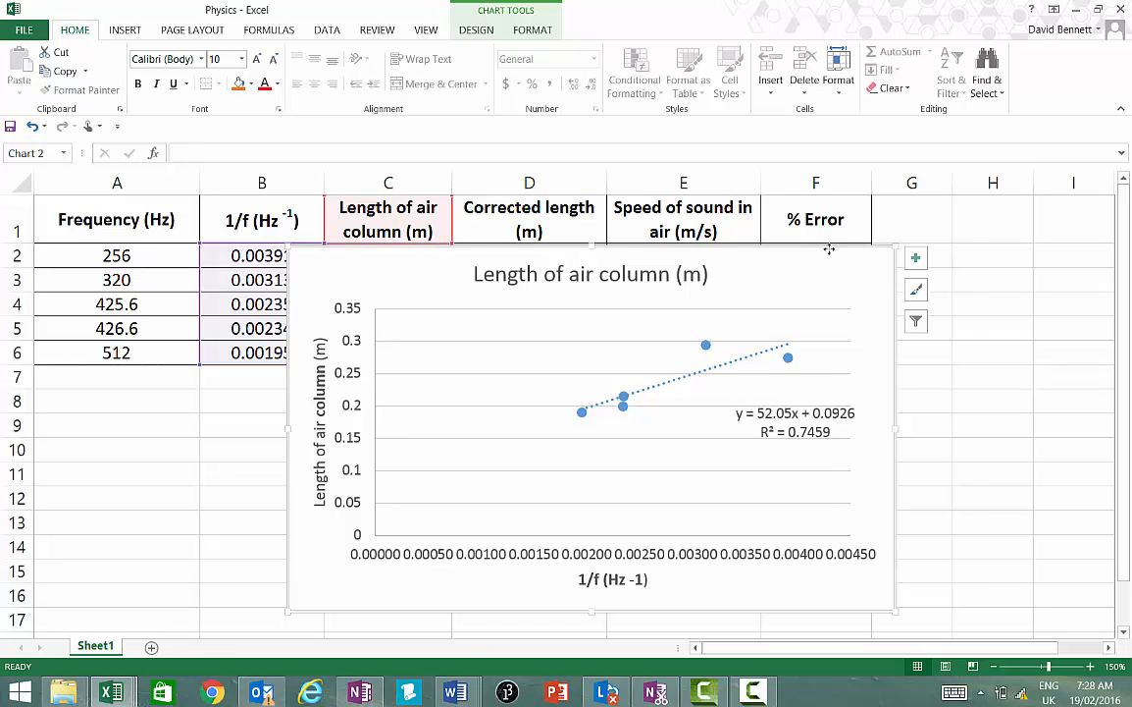
pyautogui.press('Escape')
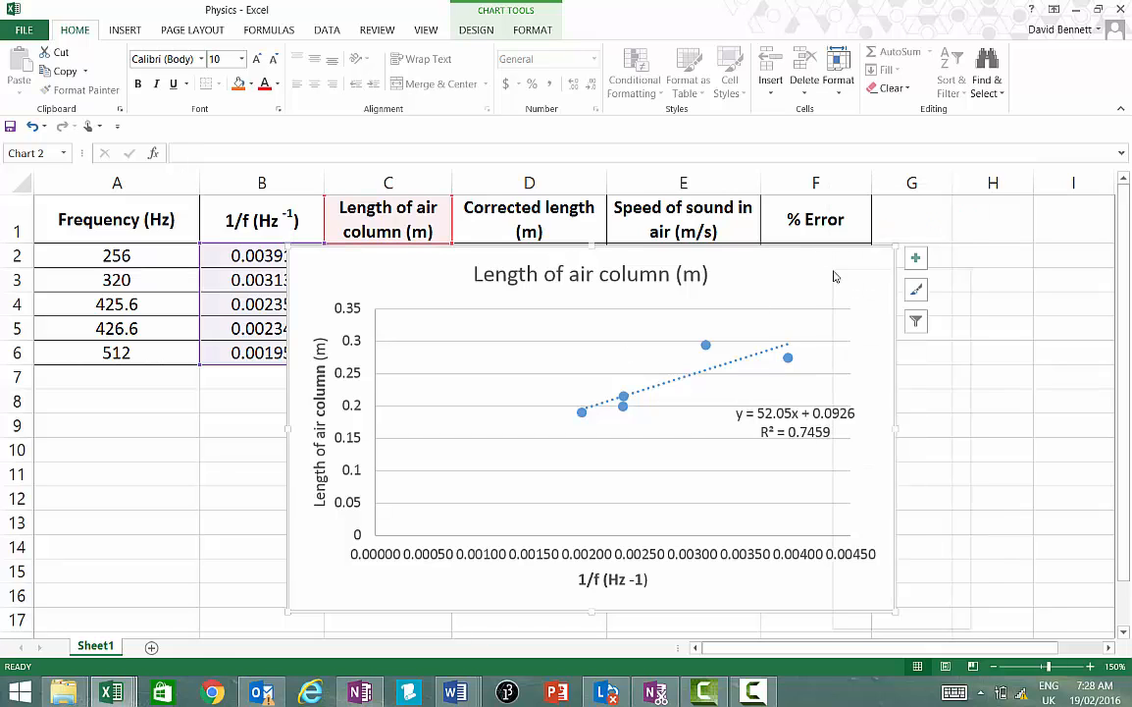
pyautogui.rightClick(834, 273)
pyautogui.click(870, 304)
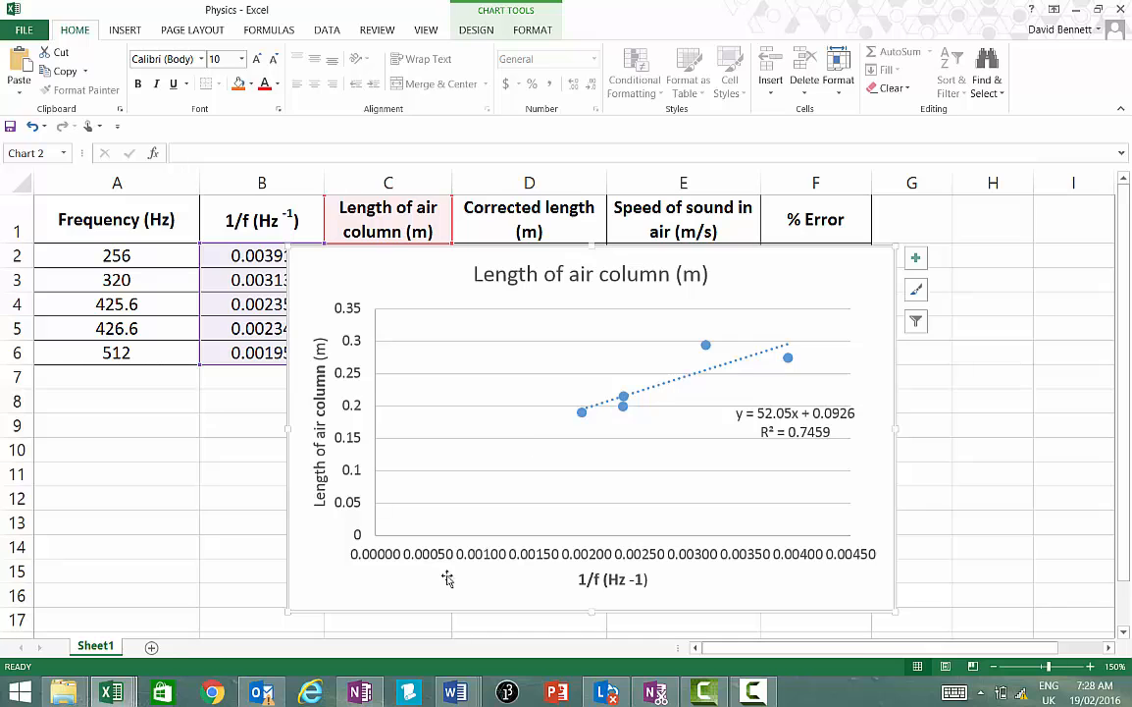
pyautogui.moveTo(457, 676)
pyautogui.click(698, 611)
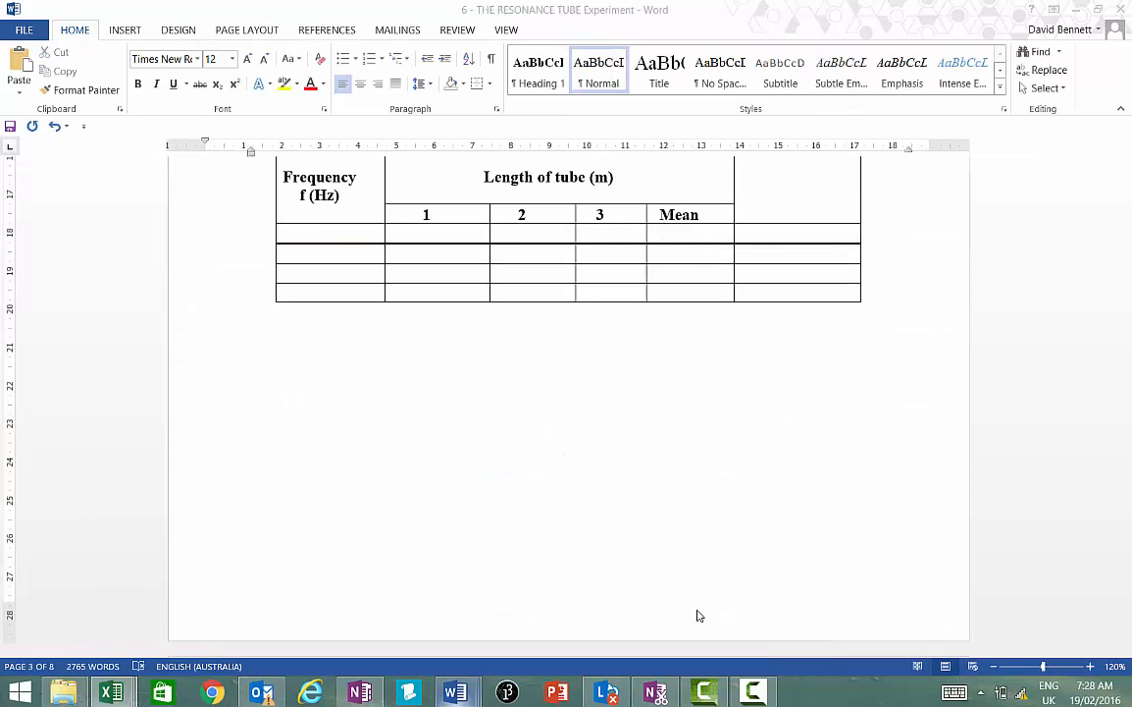
pyautogui.rightClick(424, 478)
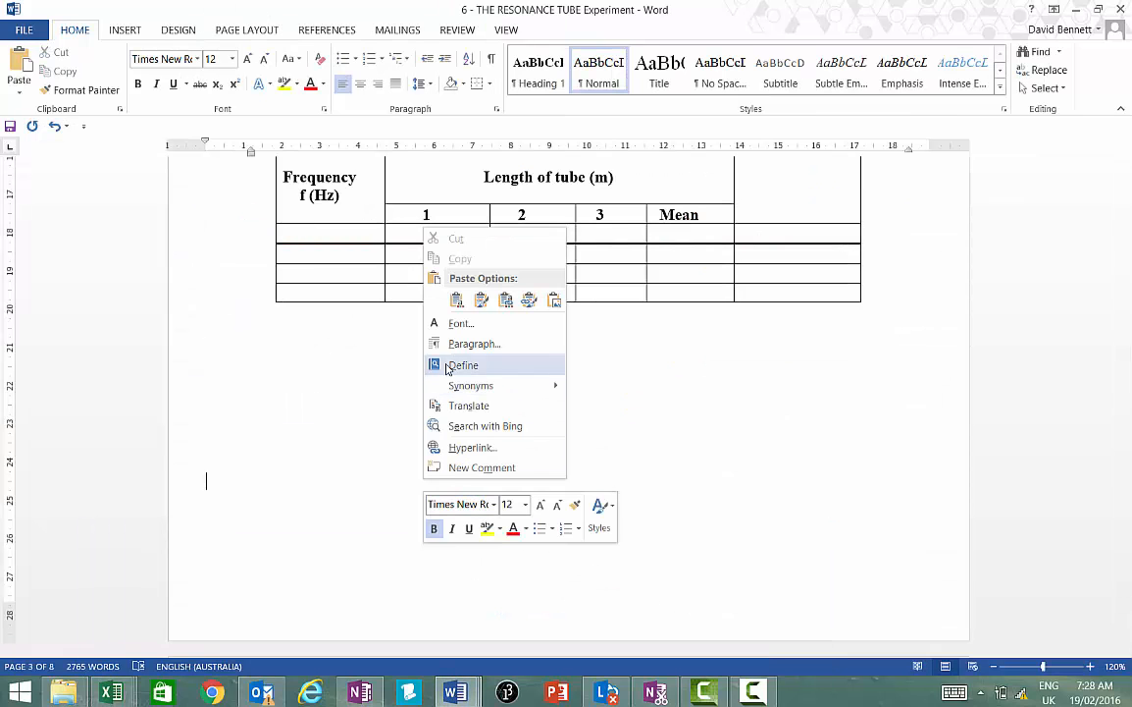
pyautogui.click(457, 299)
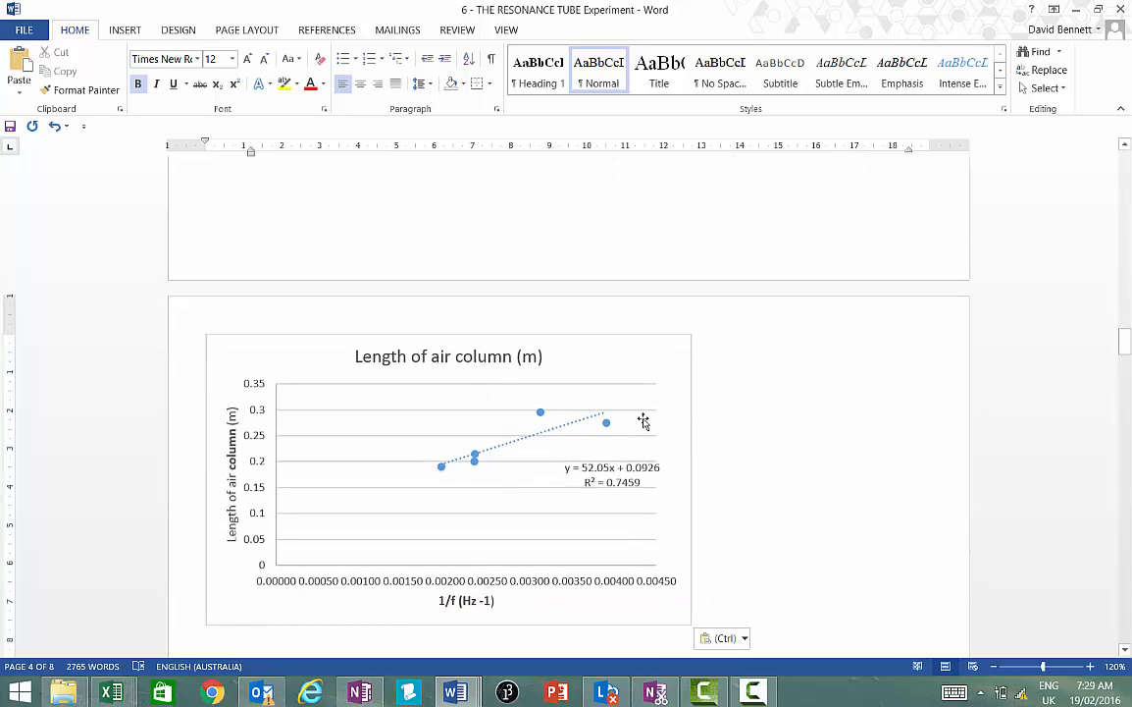
# - Change the pasted chart's text wrapping so that the document text flows around it
pyautogui.click(643, 442)
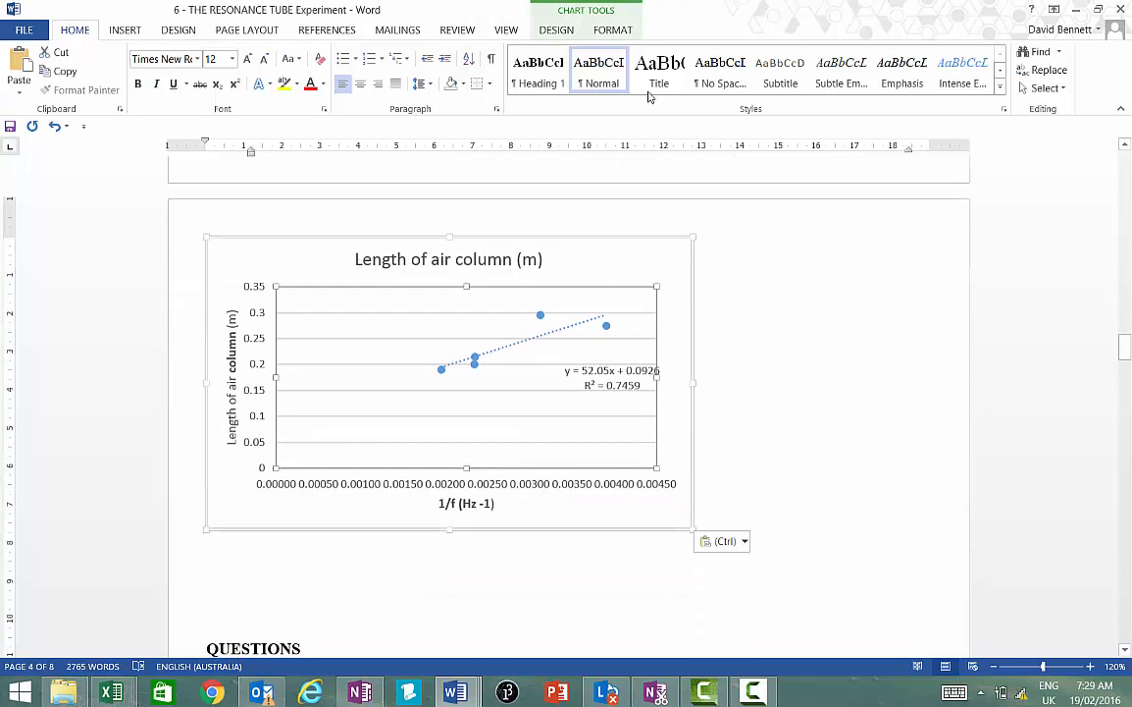
pyautogui.click(618, 31)
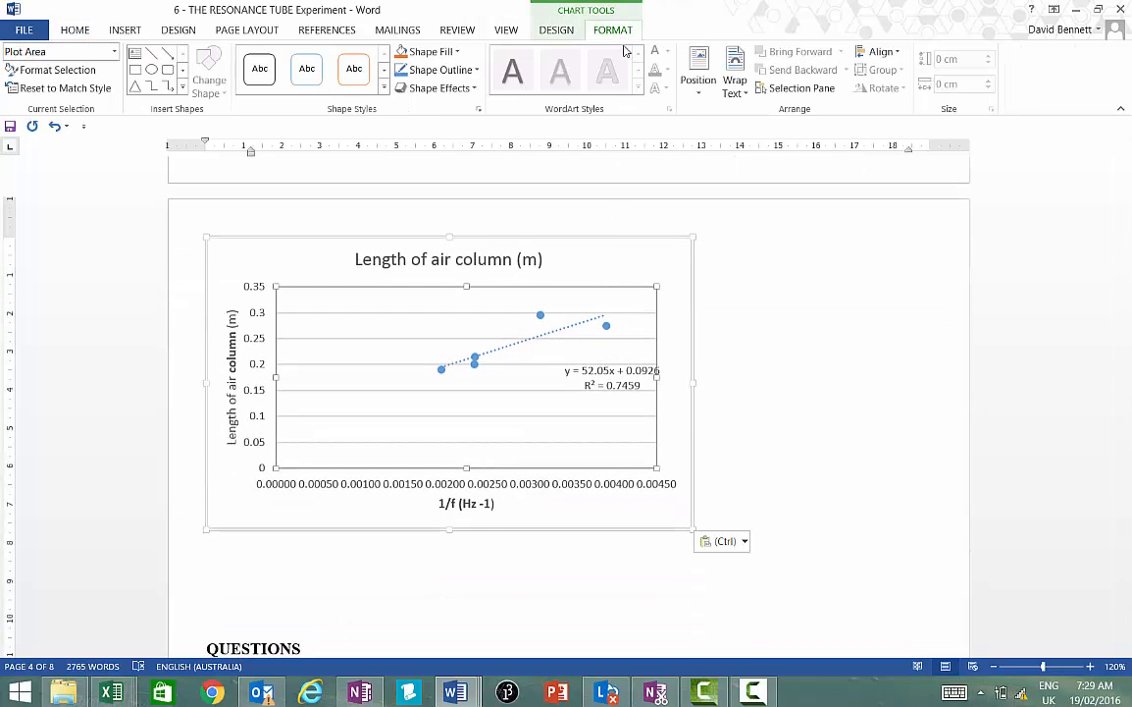
pyautogui.click(734, 78)
pyautogui.click(741, 155)
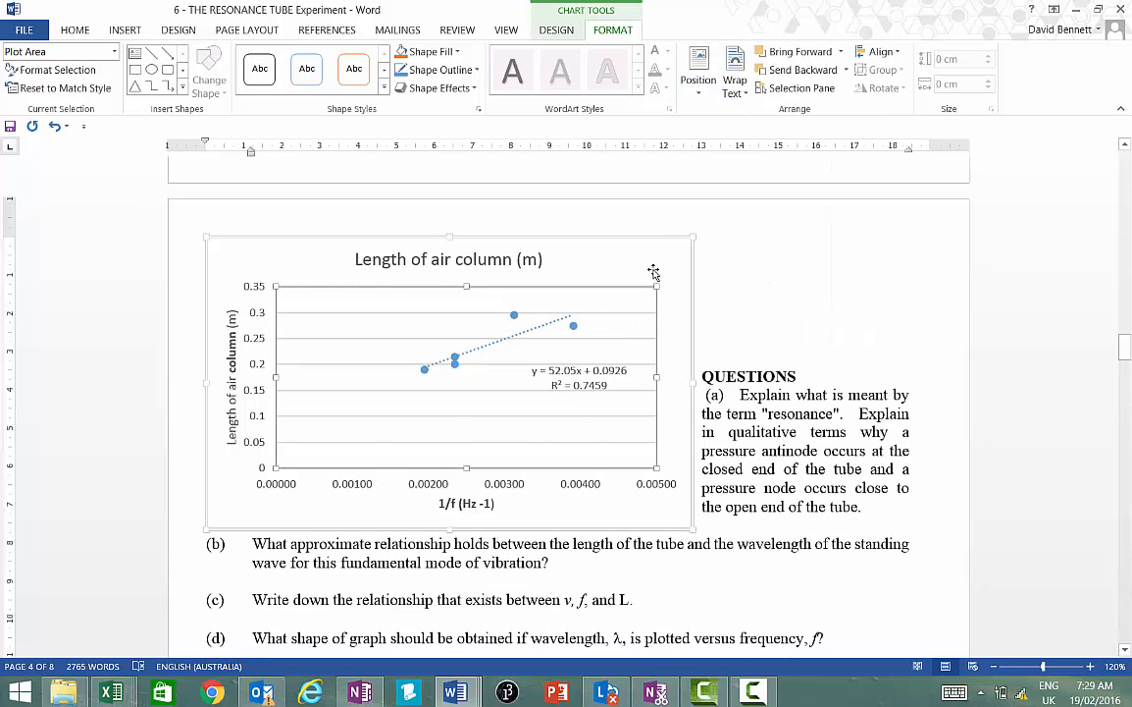
# - Move the chart further right on the page and enlarge it to about 15.33 cm wide by 8.43 cm high
pyautogui.moveTo(653, 267); pyautogui.dragTo(736, 246)
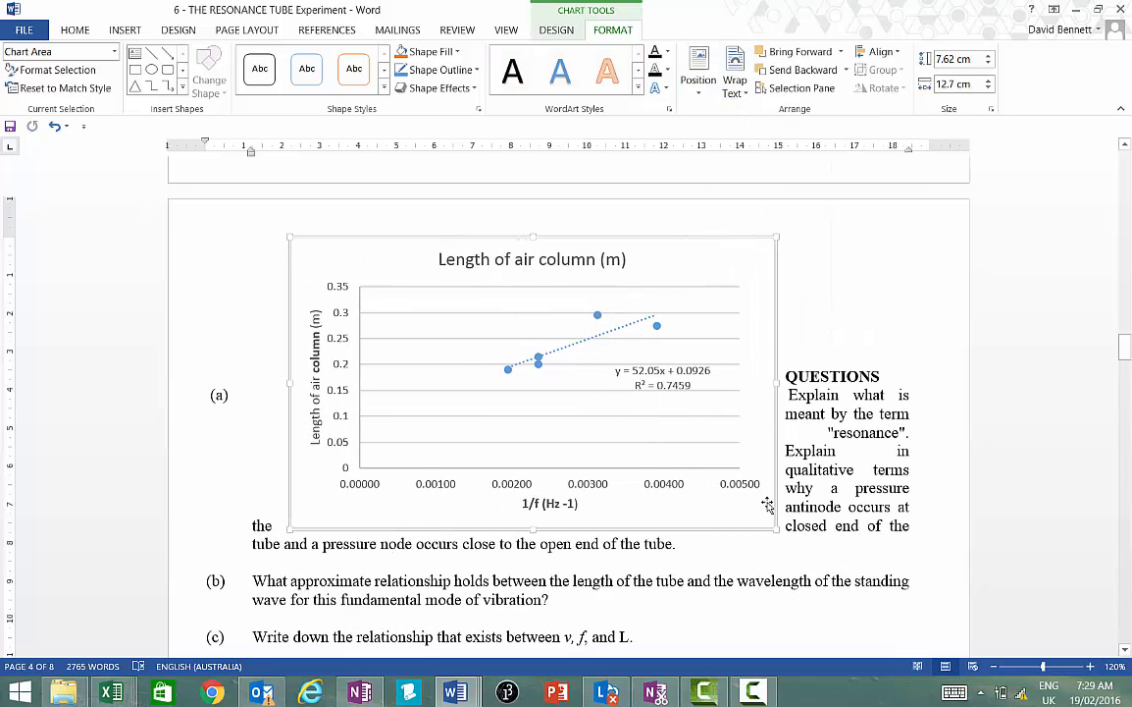
pyautogui.moveTo(820, 545); pyautogui.dragTo(877, 561)
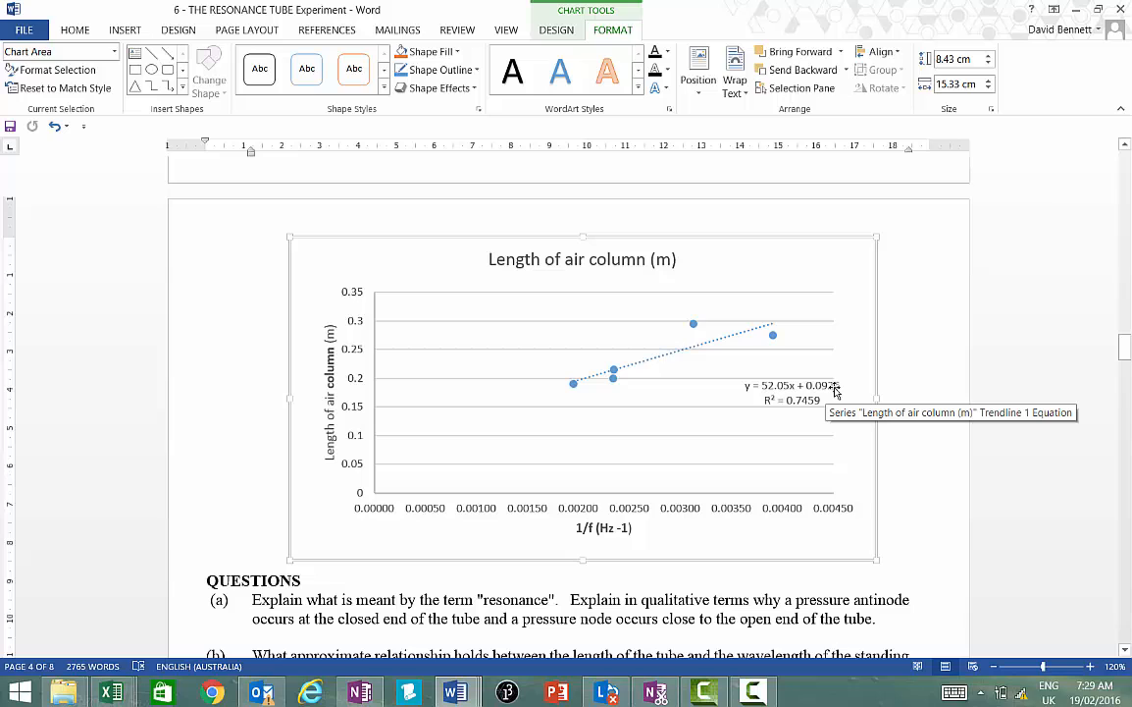
pyautogui.click(754, 692)
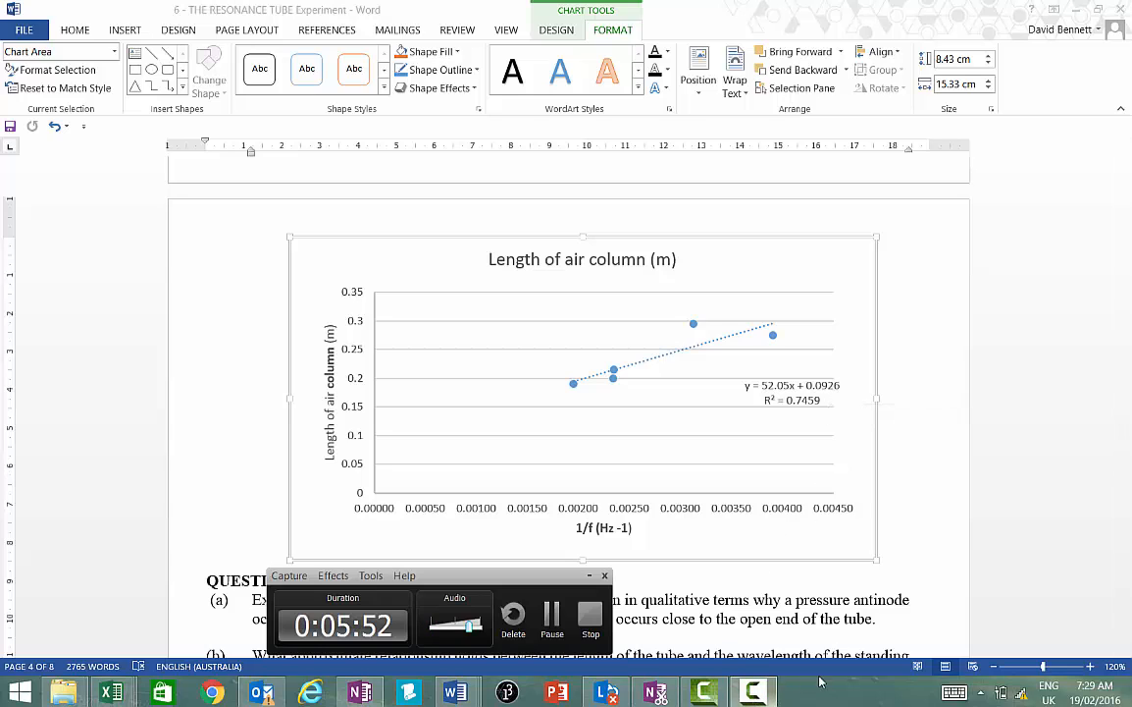